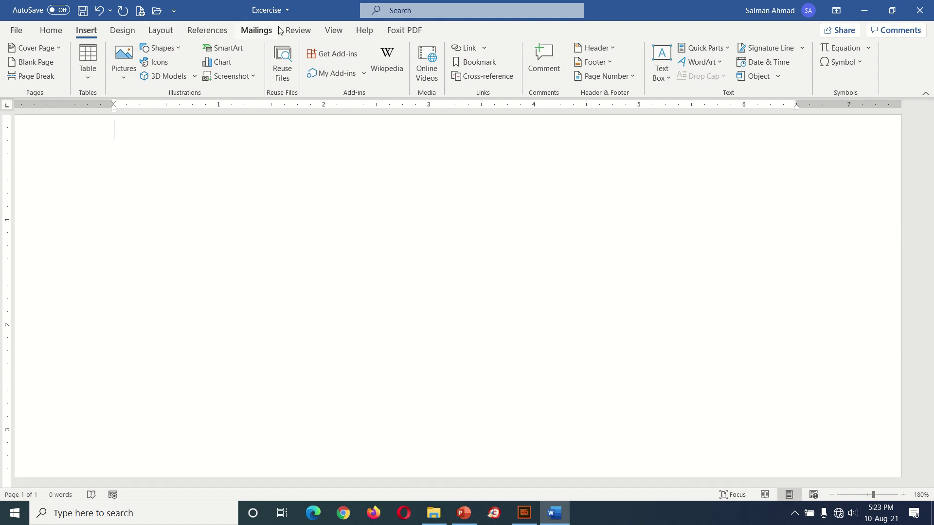
Zoom the blank page to 150% with the View tab's zoom slider buttons.
click(332, 30)
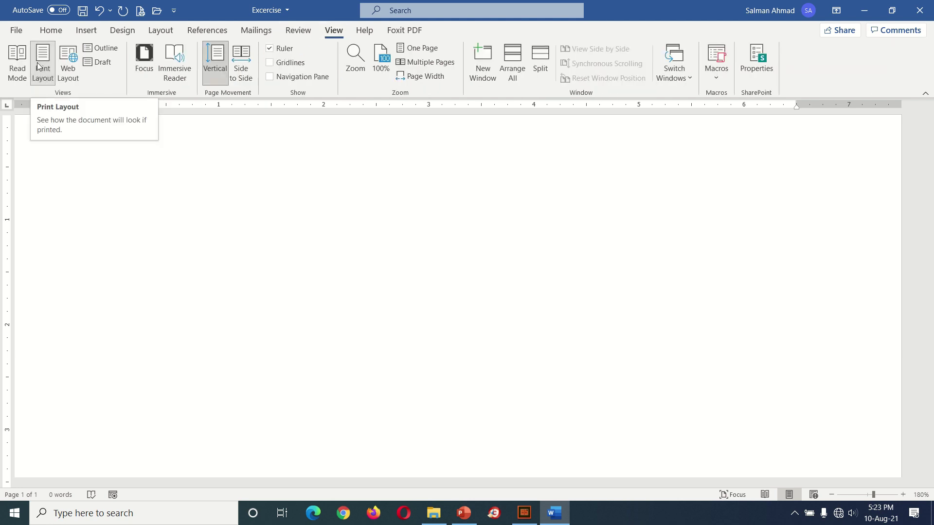
mouse_move(467, 291)
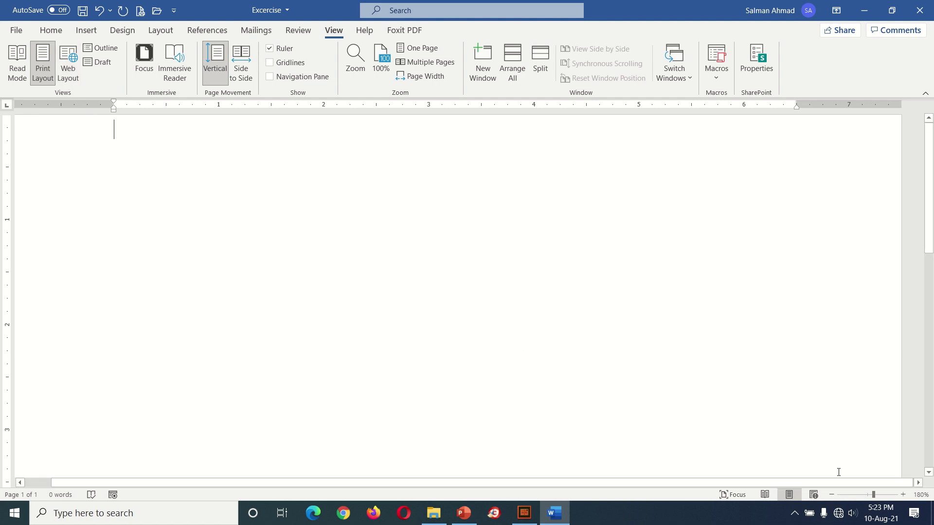
click(831, 494)
click(831, 495)
click(831, 494)
click(832, 495)
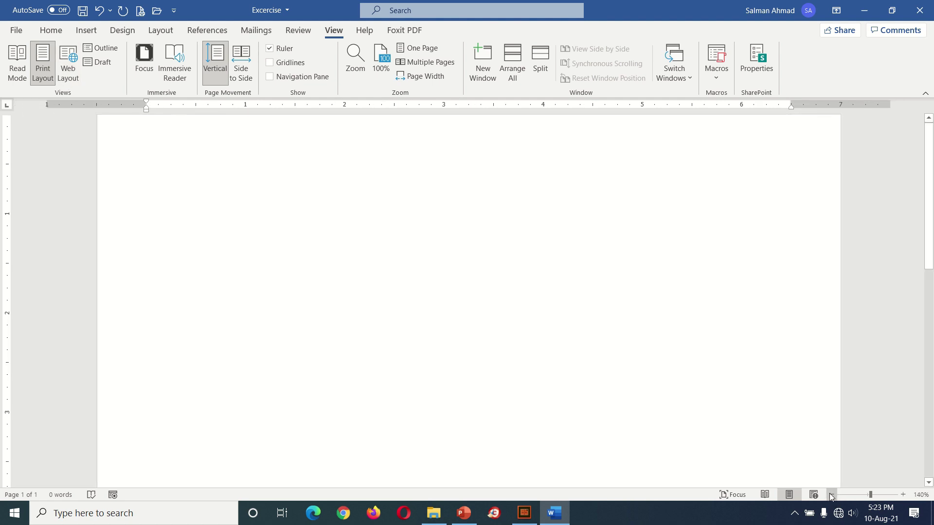
click(831, 494)
click(831, 494)
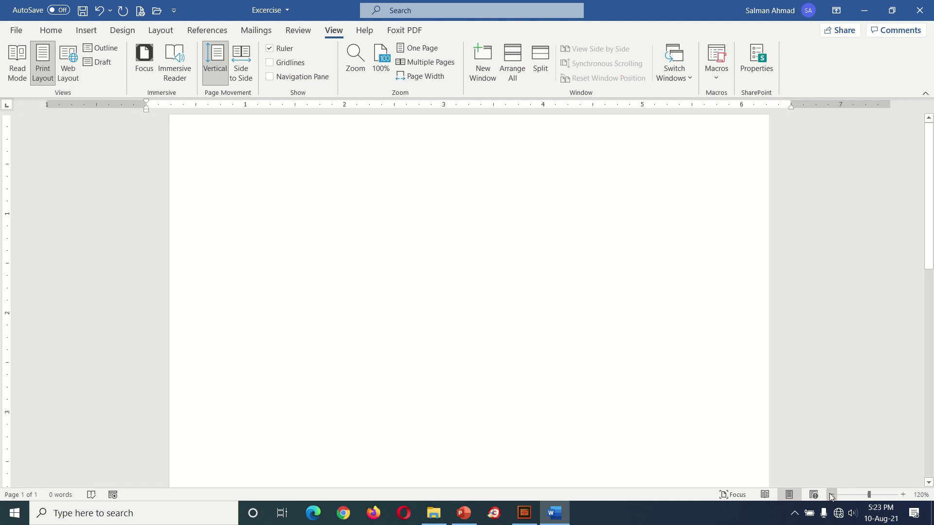
click(903, 494)
click(904, 495)
click(903, 495)
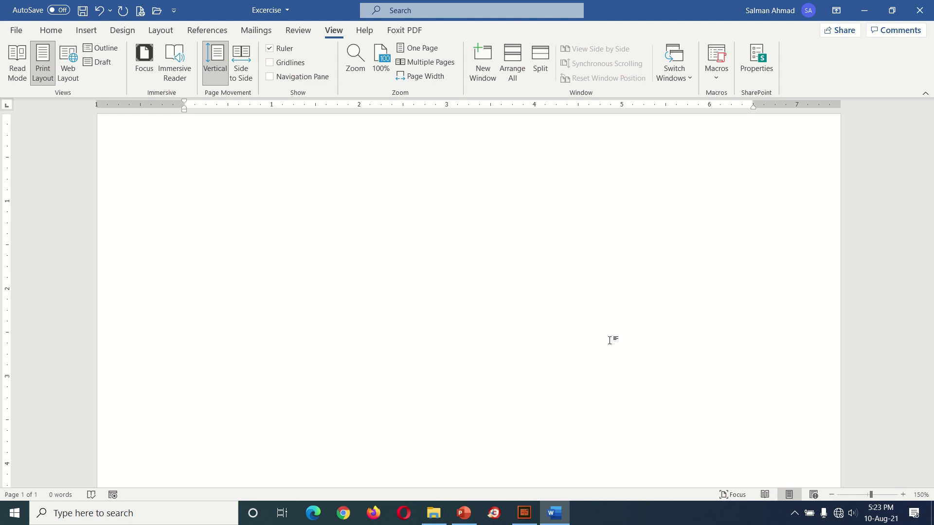
Type the test sentence 'A quick brown fox jumps over the lazy dog.' and delete it.
text(A quick brown fox jumps over the lazy dog.)
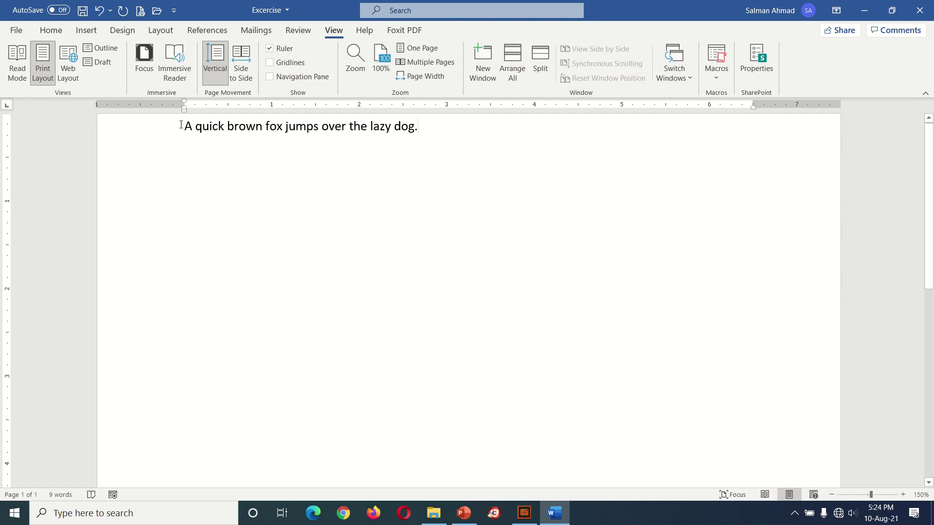
drag(184, 126, 481, 135)
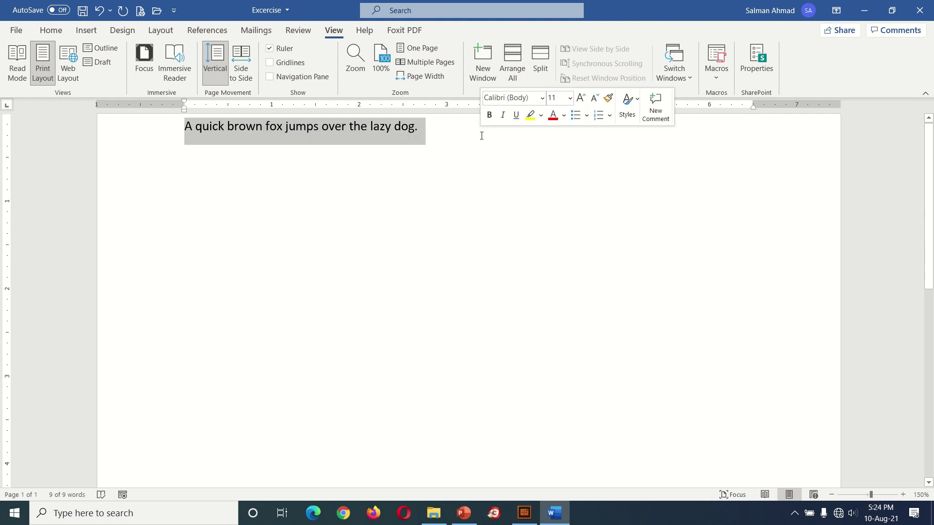
key(Delete)
Paste the couch and fitness paragraph, add an opening quote, and add a 'Computer Geek' line below.
text(There is no doubt that getting up off the couch is better for you than lazing around. But you do need a change of scenery and something exciting and challenging to stimulate yourself. By getting out in the fresh air and getting involved in group activities such as fitness classes, yoga or spinning classes, you greatly improve your physical health and create a huge impact upon your mental well-being.”)
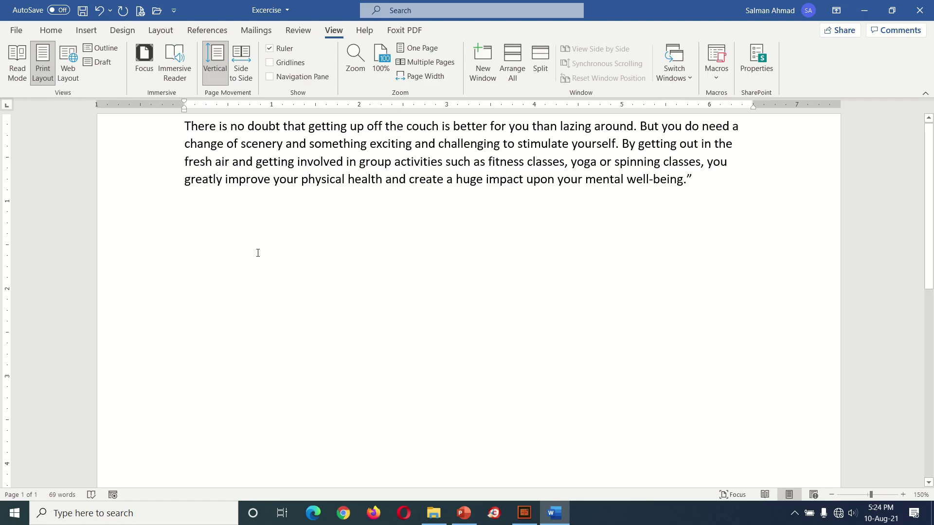
text(")
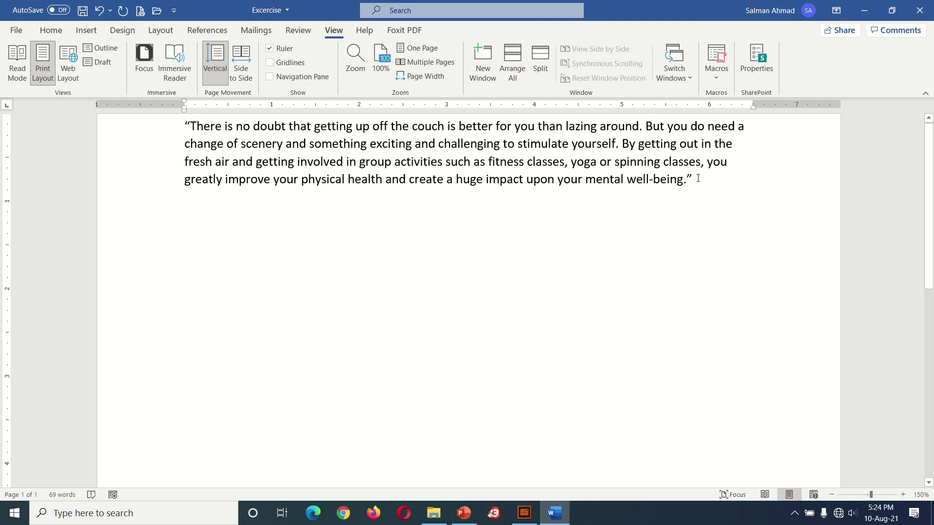
key(Return)
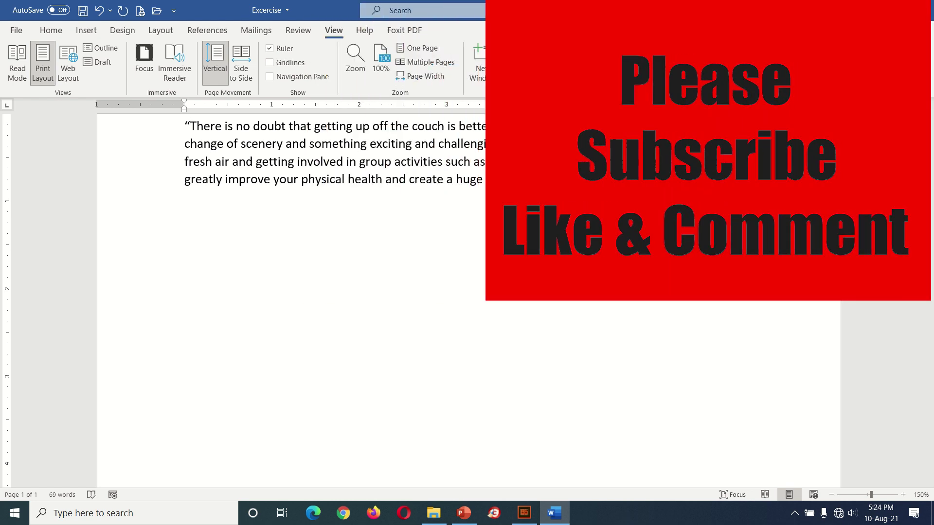
text(Computer Geek)
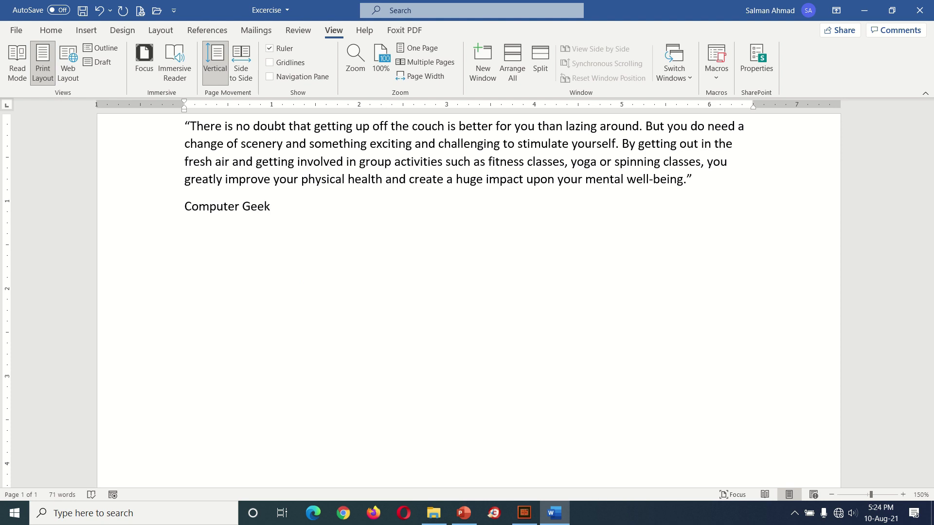
Open the More Symbols dialog from Insert > Symbol and scroll through the font list.
click(87, 30)
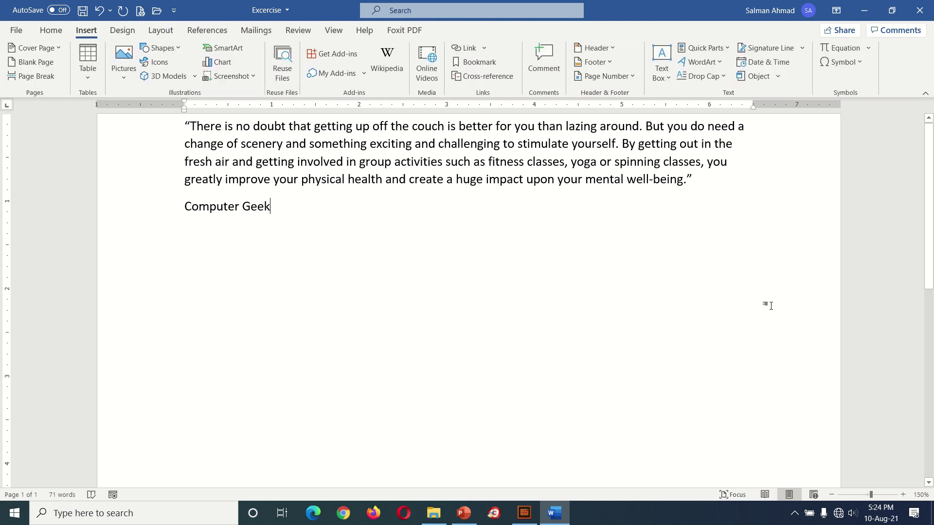
click(857, 62)
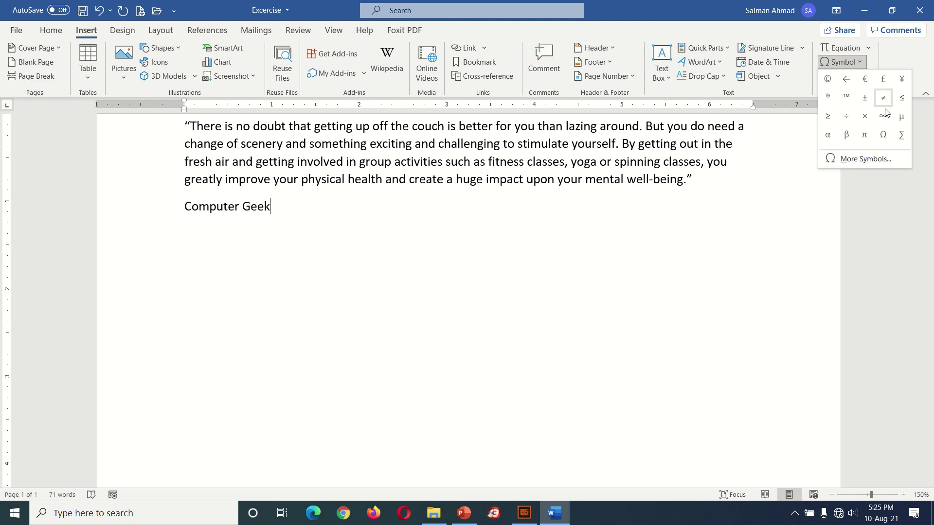
click(860, 158)
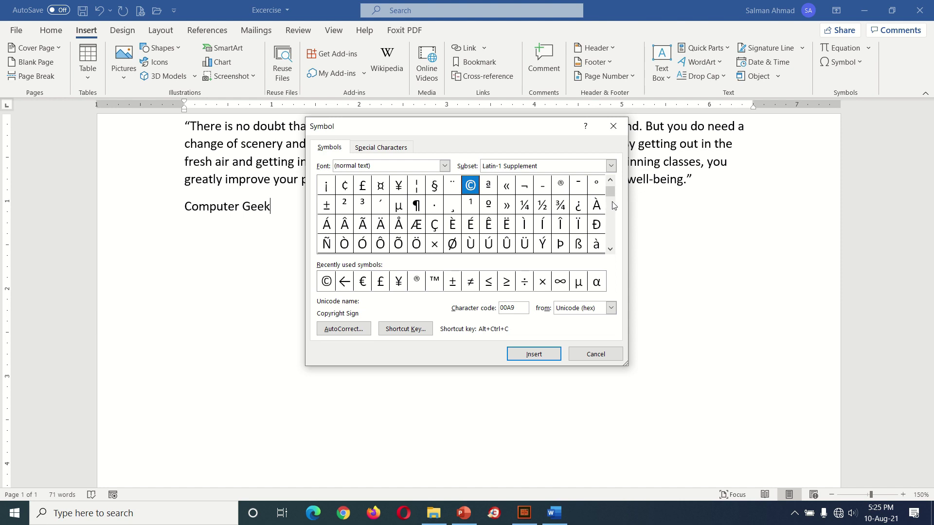
click(445, 167)
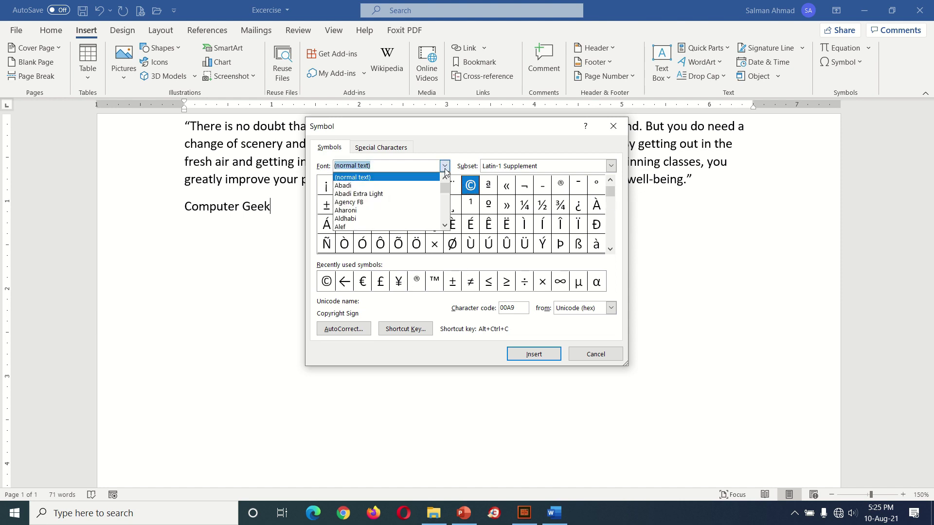
drag(448, 192, 445, 218)
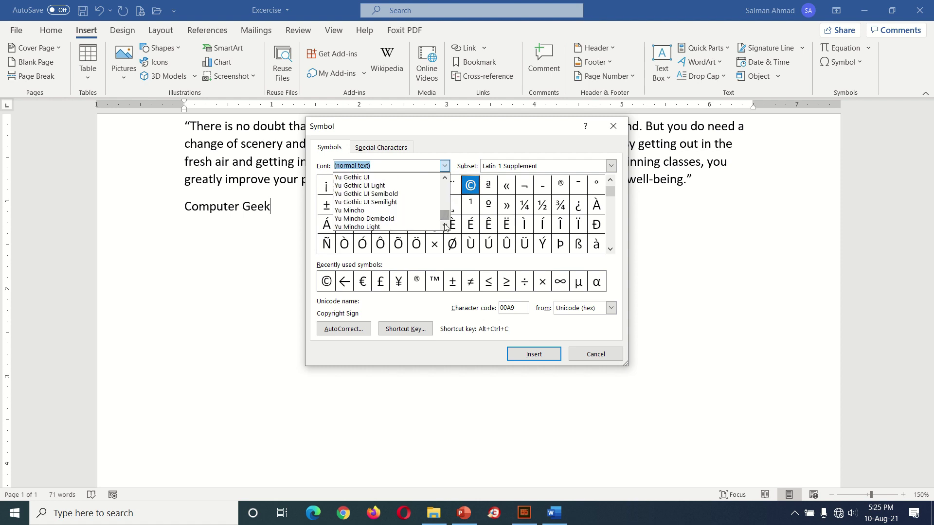
click(445, 178)
click(445, 178)
click(446, 178)
click(445, 178)
click(445, 178)
click(445, 178)
click(445, 178)
click(445, 178)
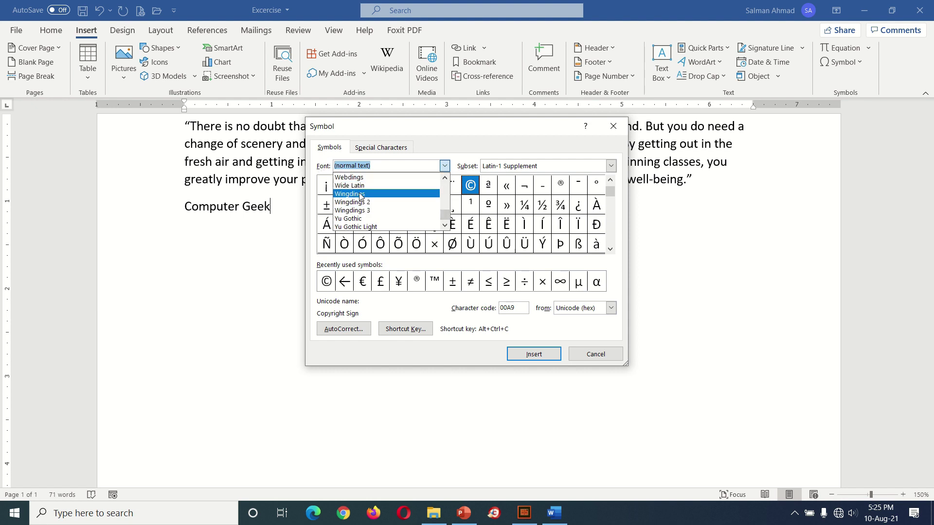
Browse the Webdings, Wingdings and Wingdings 2 symbol sets.
click(350, 177)
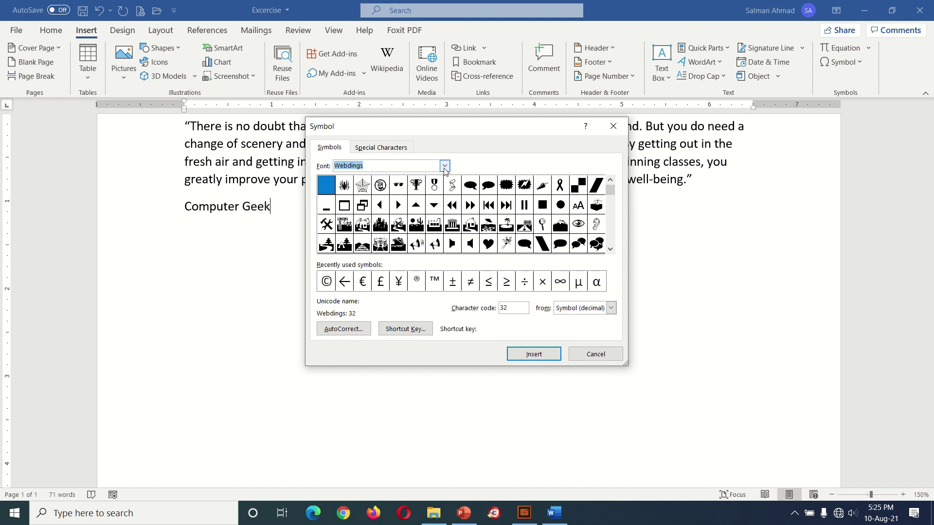
click(445, 166)
click(372, 196)
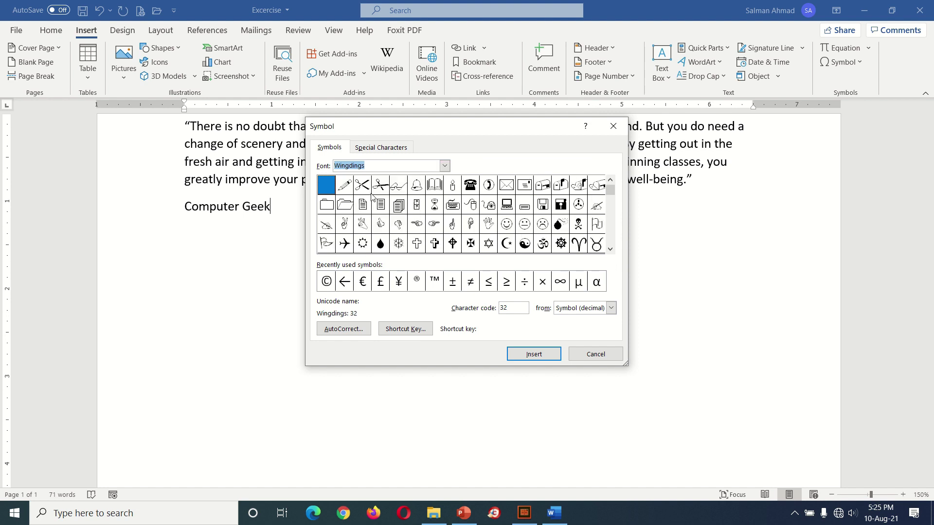
click(445, 166)
click(373, 204)
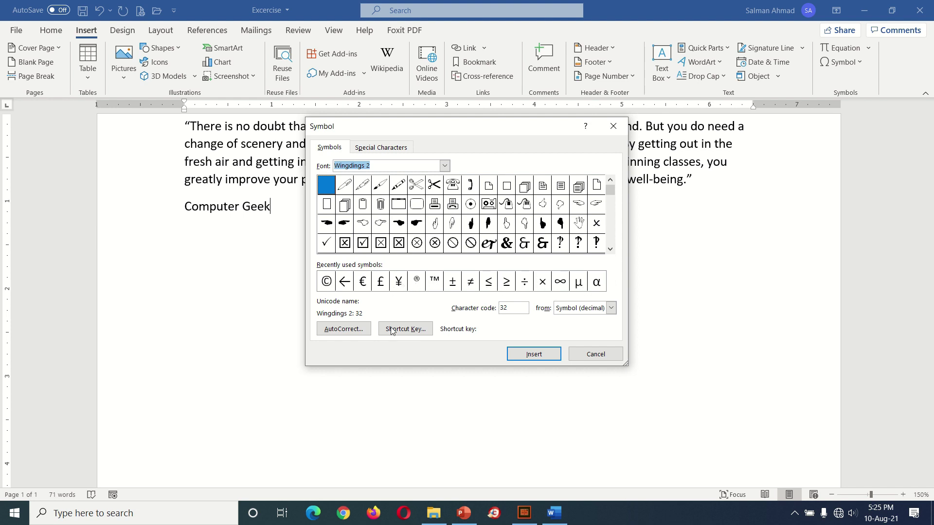
Insert the © copyright sign from Recently used symbols after Computer Geek.
click(327, 282)
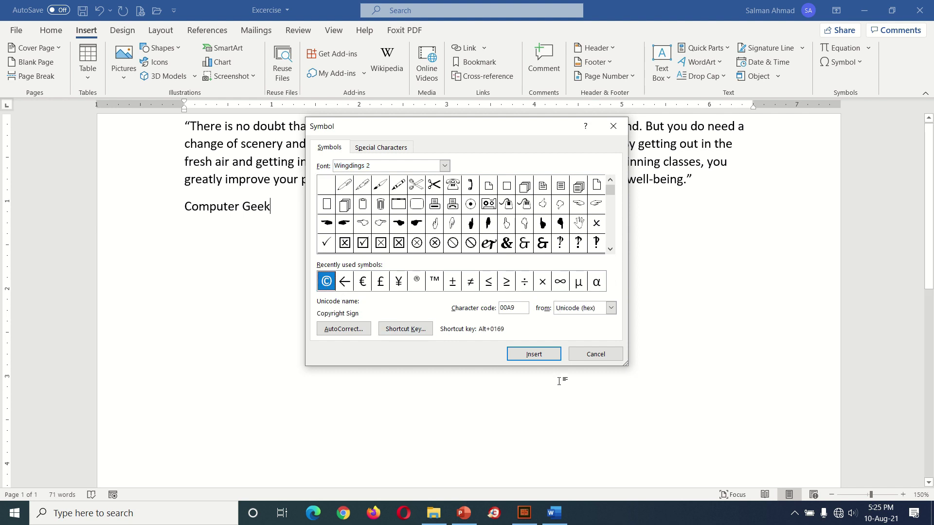
click(535, 354)
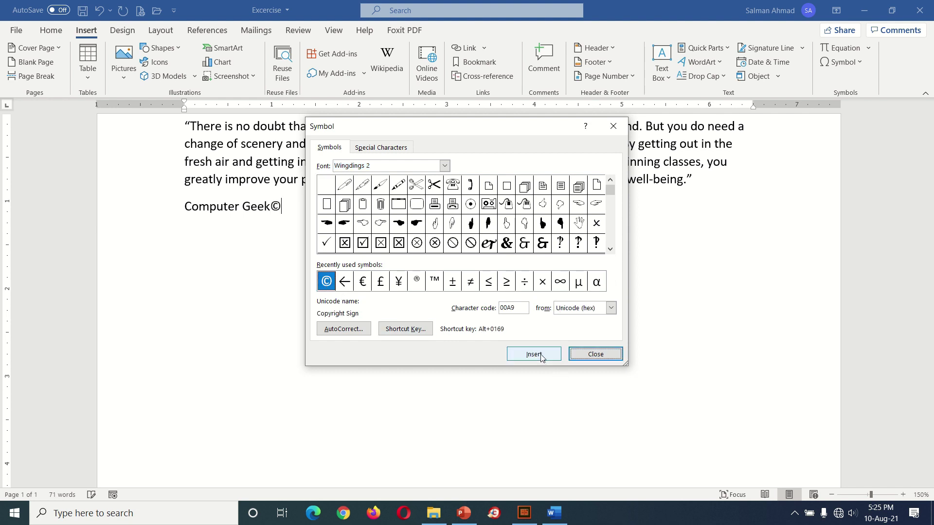
click(582, 358)
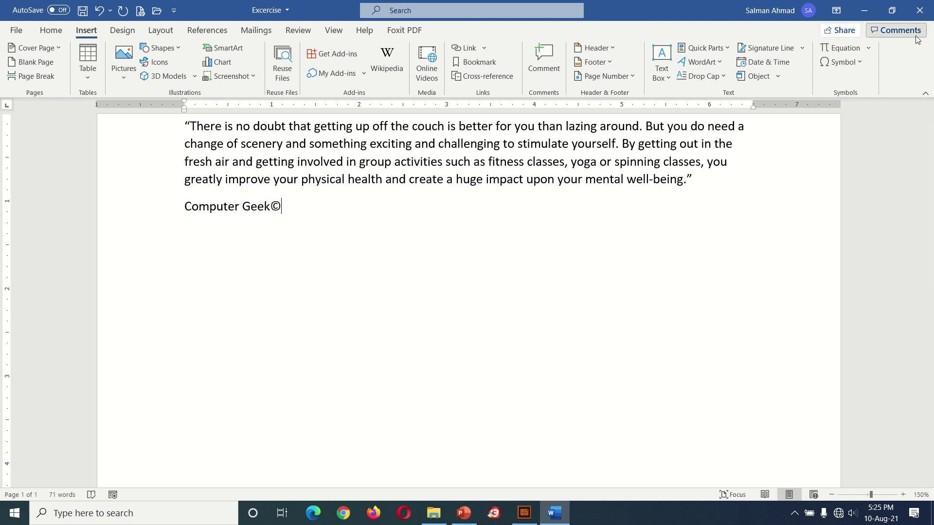
click(846, 61)
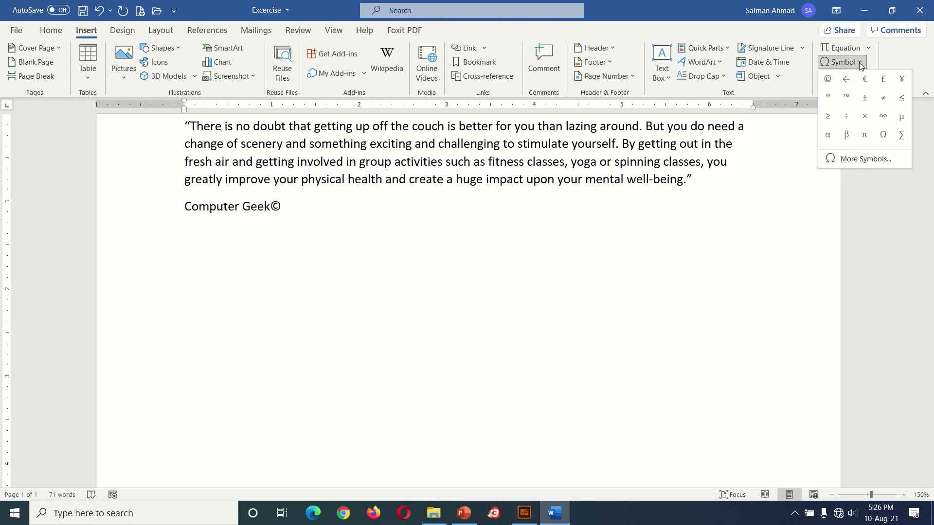
Insert the ™ trademark sign from Recently used symbols after the copyright sign.
click(867, 159)
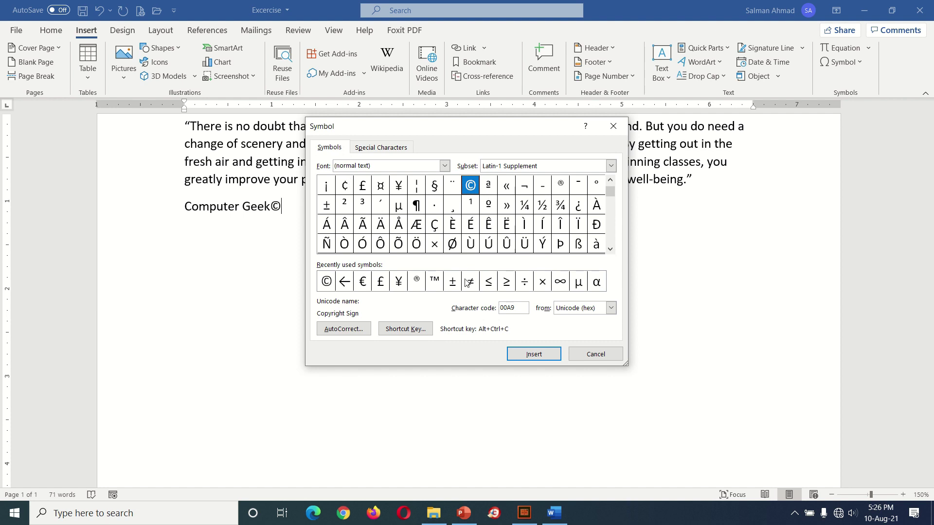
click(434, 281)
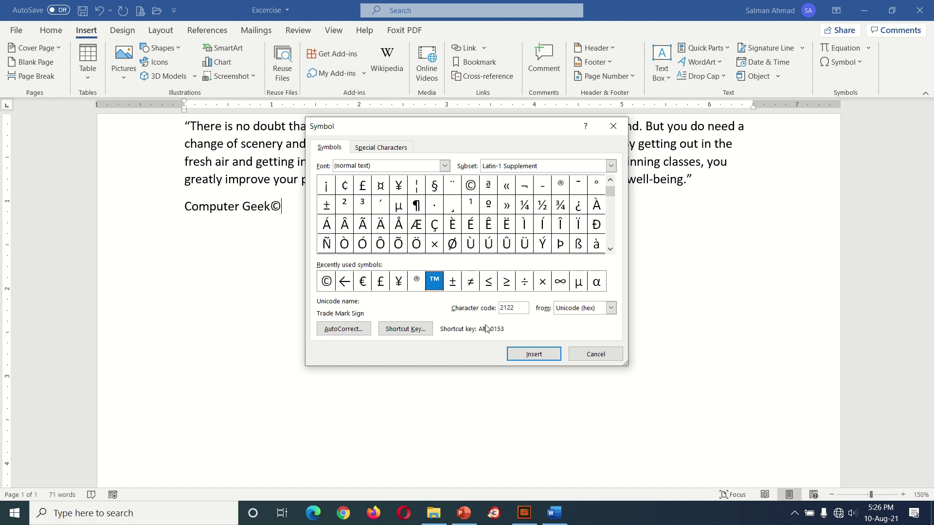
click(534, 354)
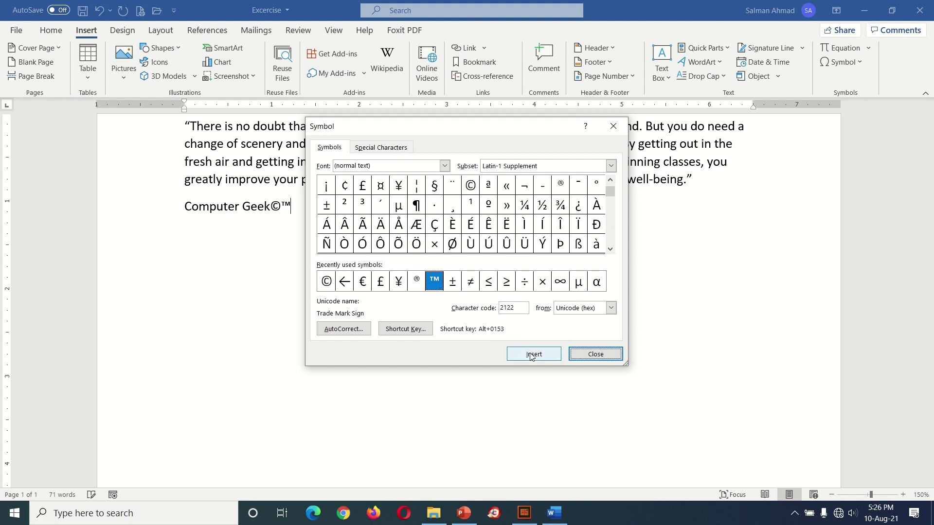
click(596, 354)
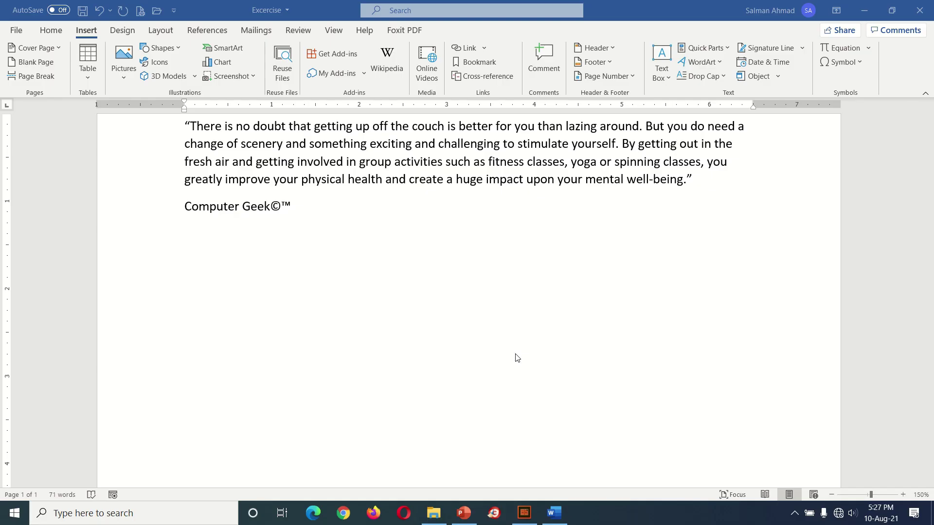
click(51, 30)
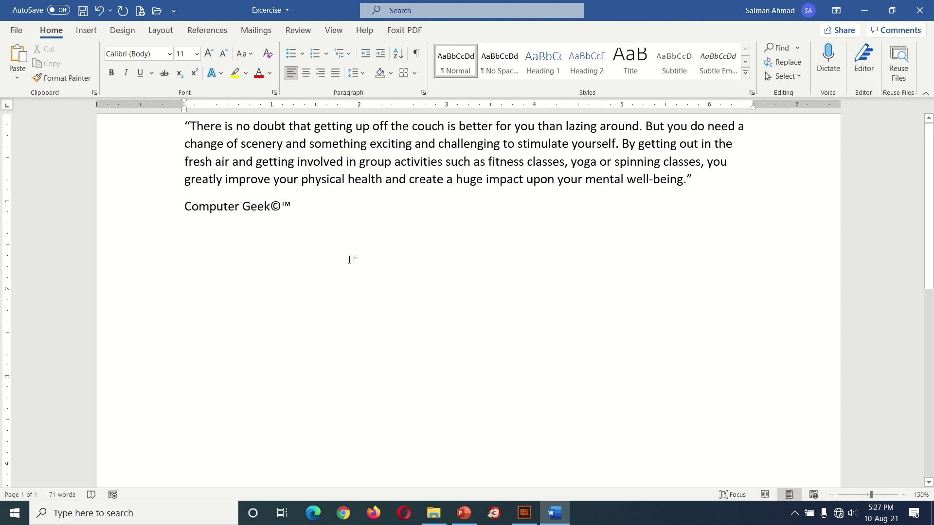
Add a new line 'This is some text.' below Computer Geek©™.
key(Return)
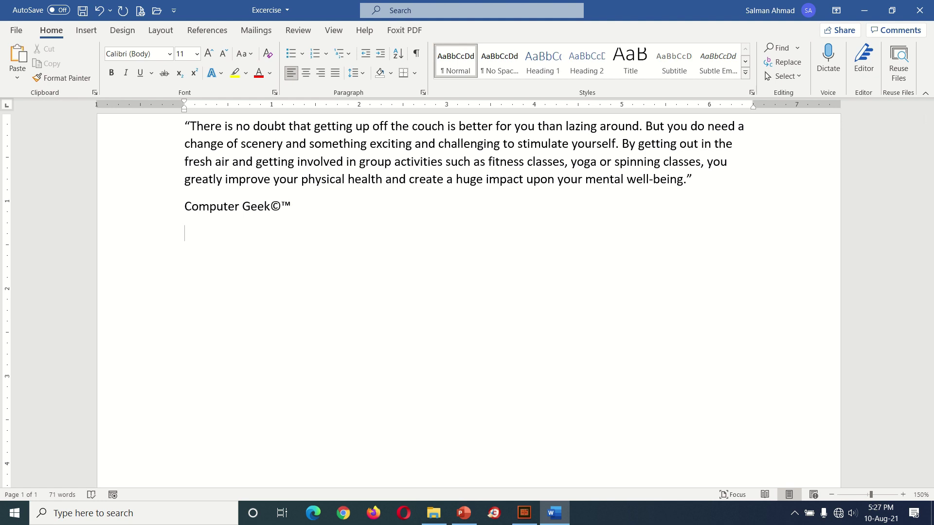
text(This is some thext)
key(BackSpace)
key(BackSpace)
key(BackSpace)
key(BackSpace)
text(e)
text(xt.)
Add 'This some more text.' then a tab and 'This text after pressing Tab key on keyboard.'.
key(Return)
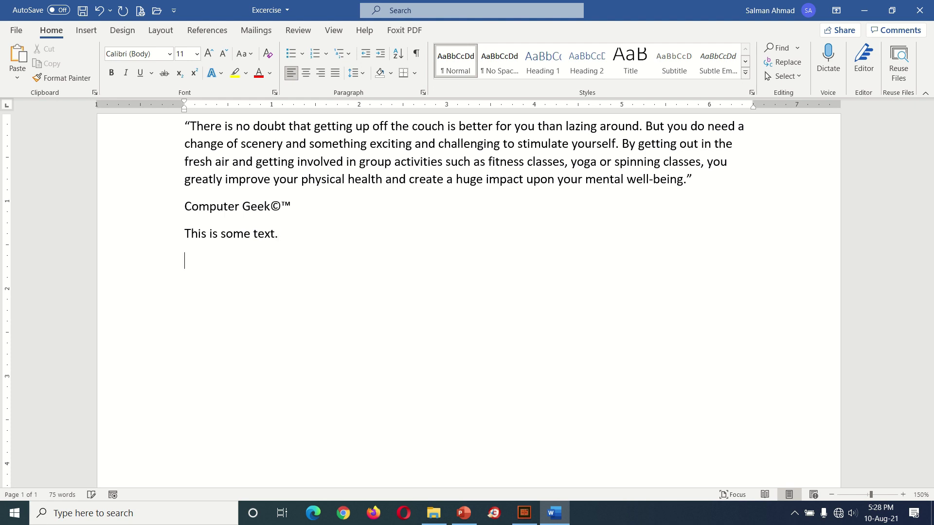
text(This)
text( some more thext)
key(BackSpace)
key(BackSpace)
key(BackSpace)
key(BackSpace)
text(ext.)
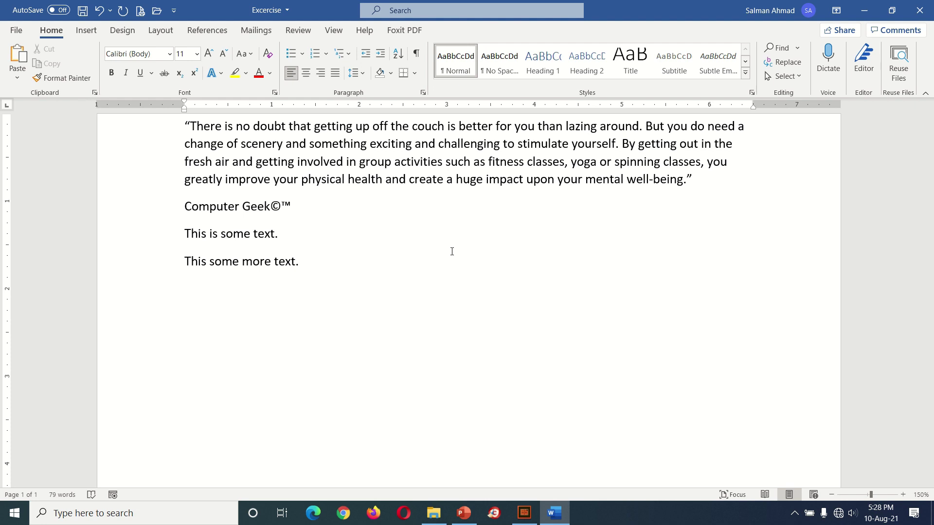
key(Tab)
text(This text after t)
key(BackSpace)
text(pressing R)
key(BackSpace)
text(Tab kke)
key(BackSpace)
key(BackSpace)
text(ey on keyboard.)
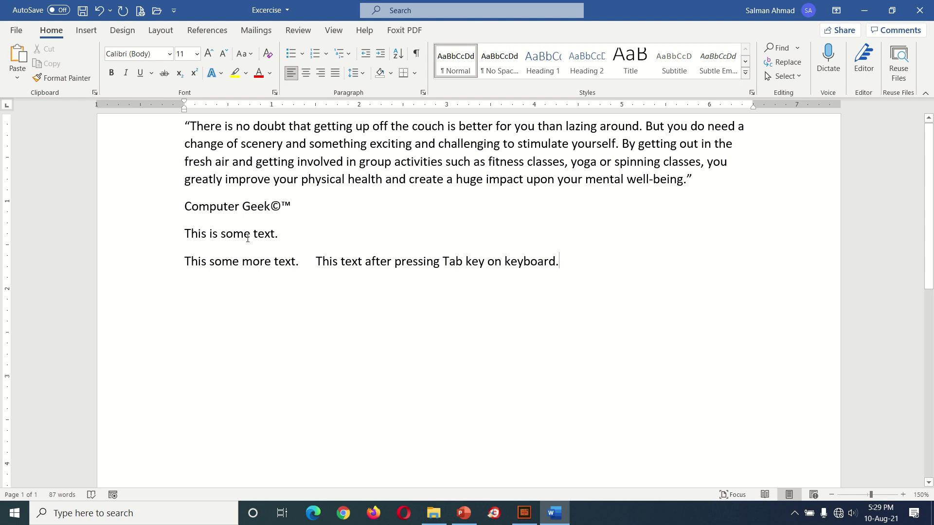
click(288, 238)
click(316, 263)
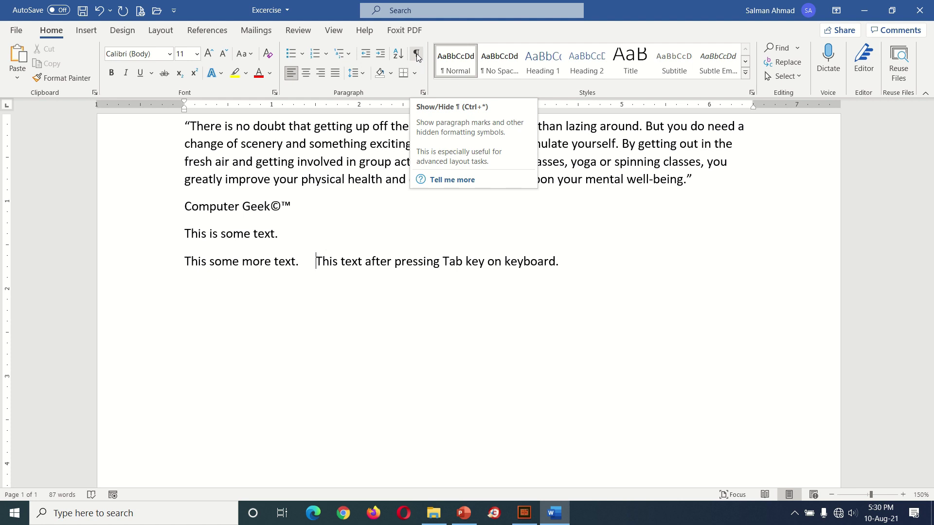
click(418, 57)
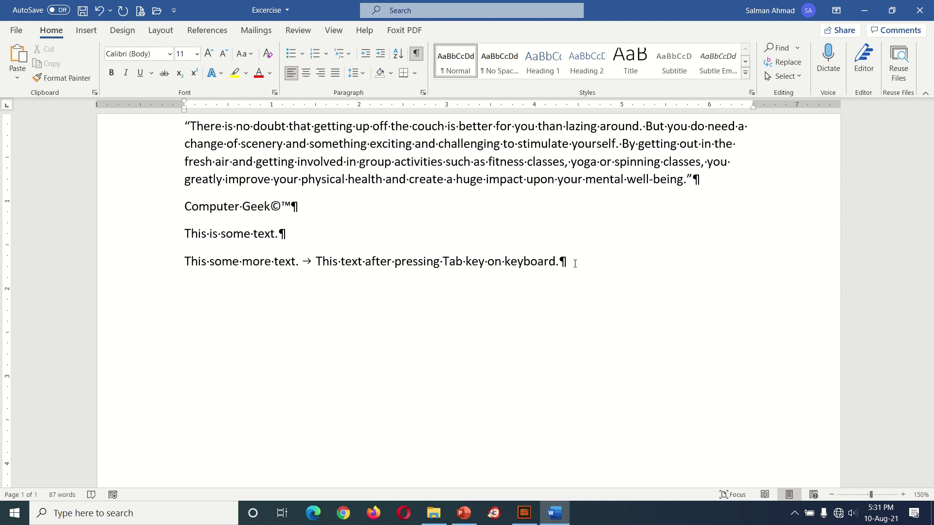
Add a manual line break and type 'this is some text afer pressing Shift & Enter Key'.
key(shift+Return)
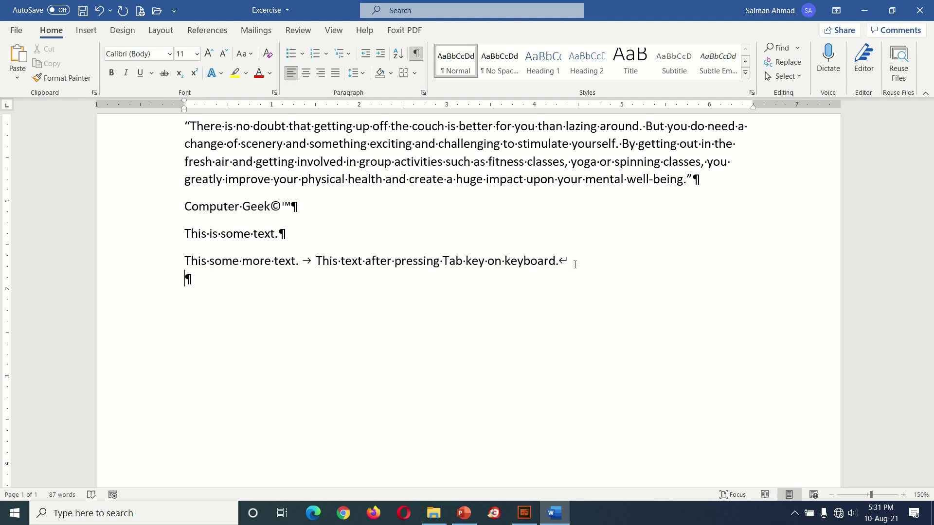
text(this is some the)
key(BackSpace)
key(BackSpace)
text(ext )
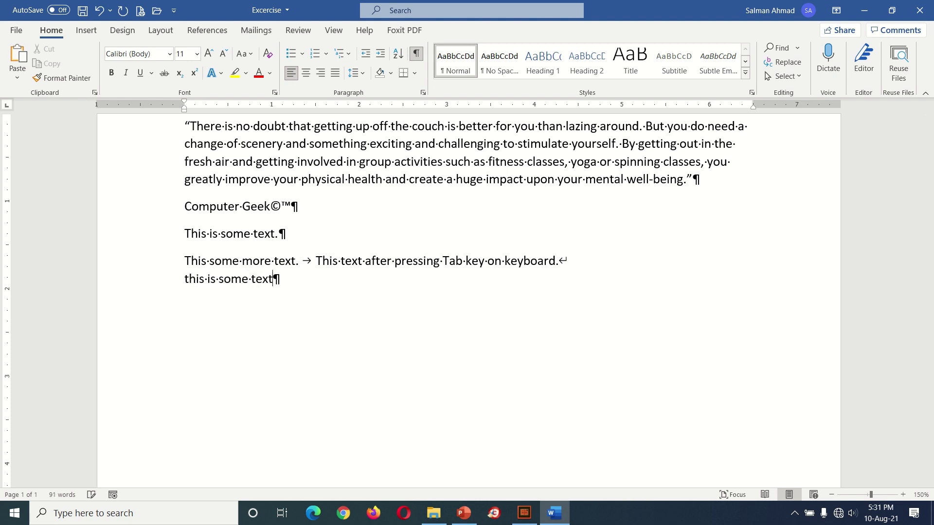
text(afer pressing )
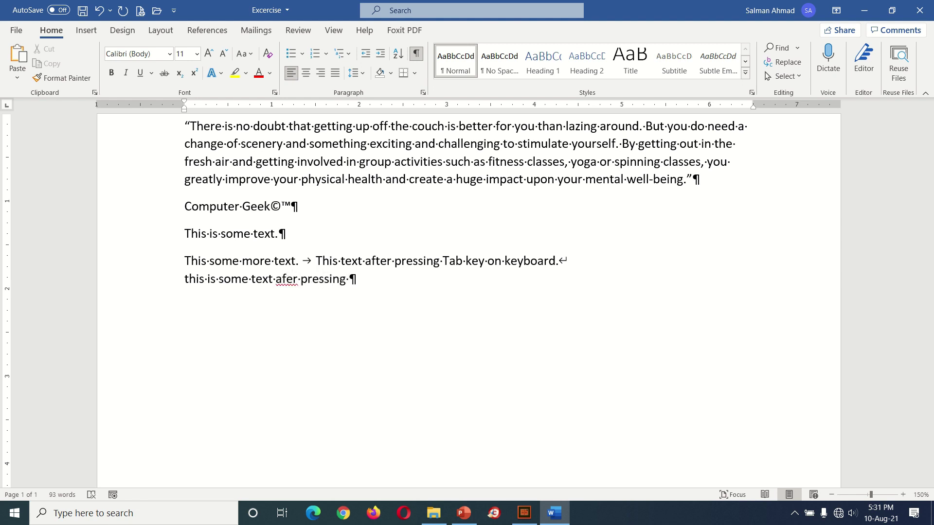
text(Shift)
text( & Enter )
text(KKey)
key(BackSpace)
key(BackSpace)
key(BackSpace)
text(ey)
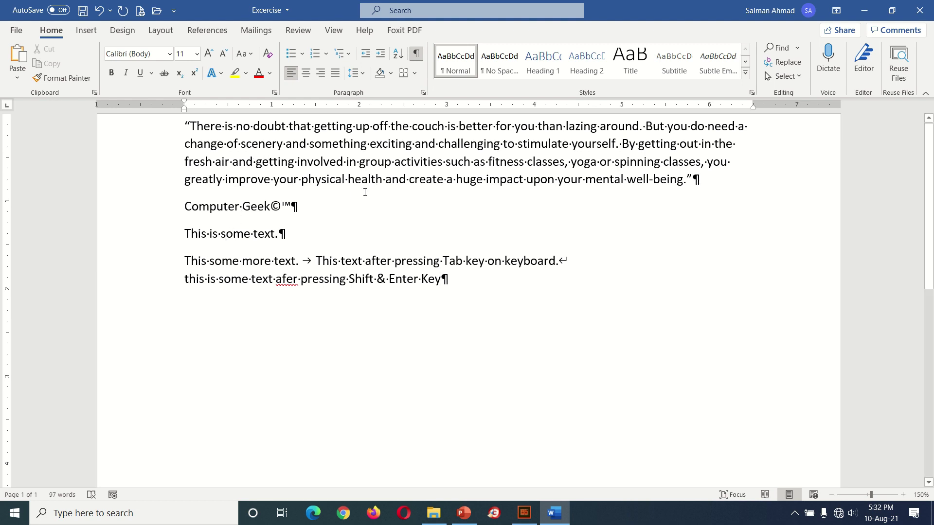
Toggle Show/Hide ¶ off, on and off again, then place the cursor after Computer Geek©™.
click(416, 54)
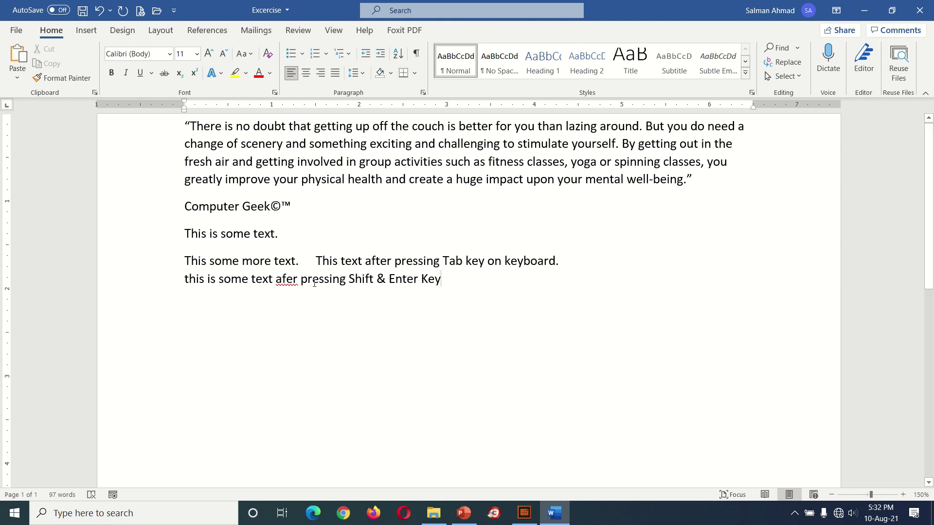
click(417, 55)
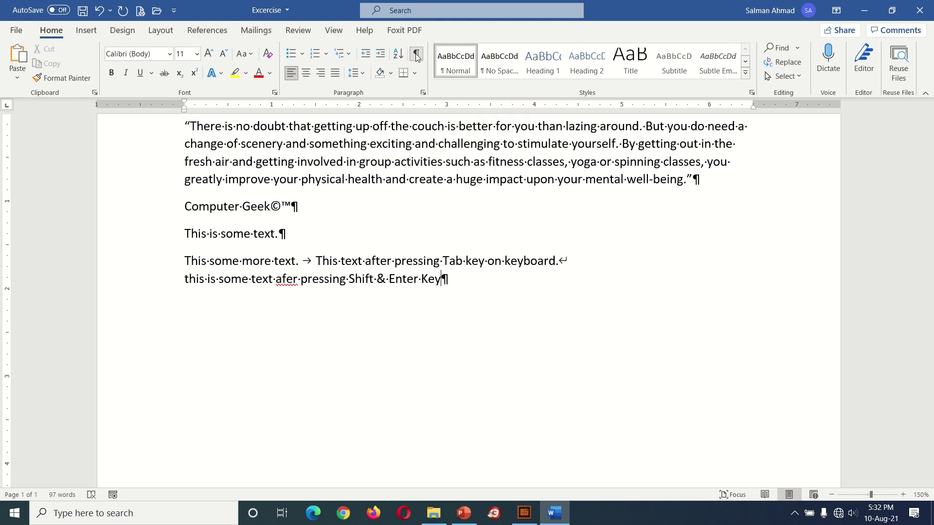
click(416, 54)
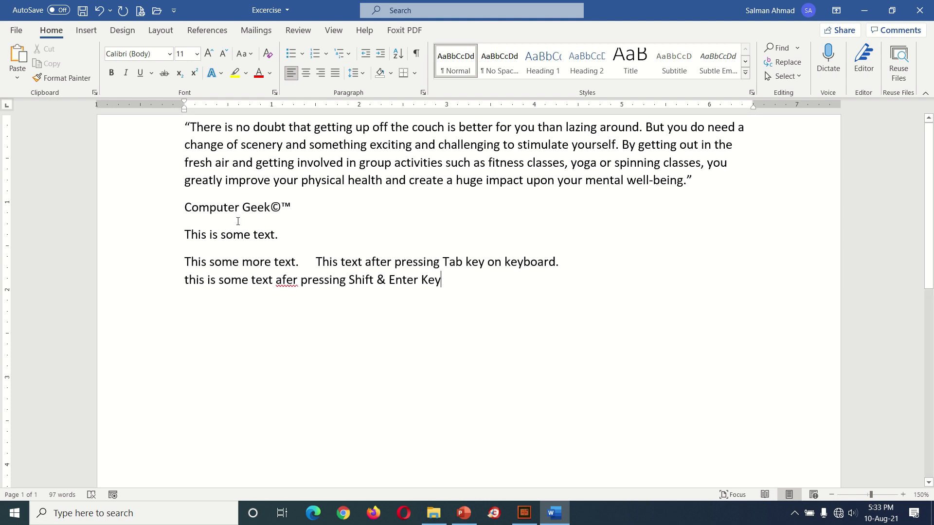
click(308, 207)
Add an empty line after Computer Geek©™, insert a page break, and hide white space between pages.
key(Return)
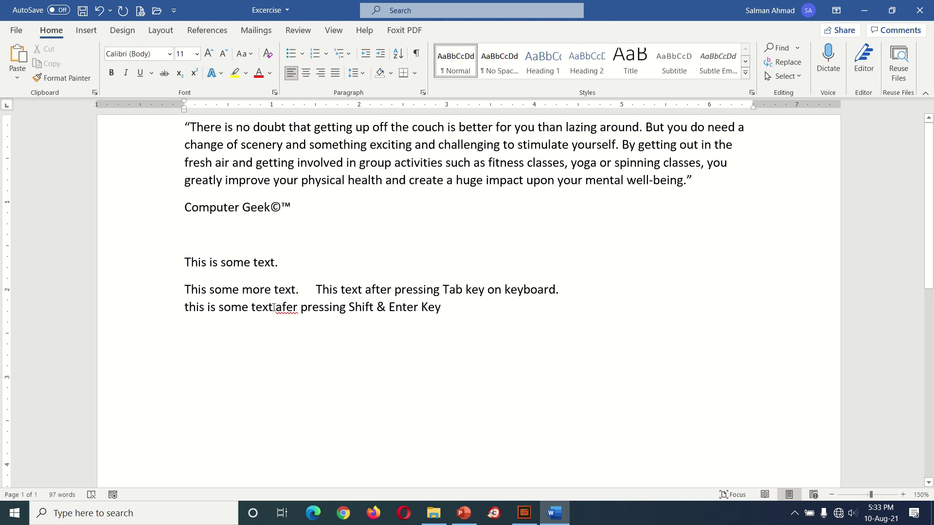
click(87, 30)
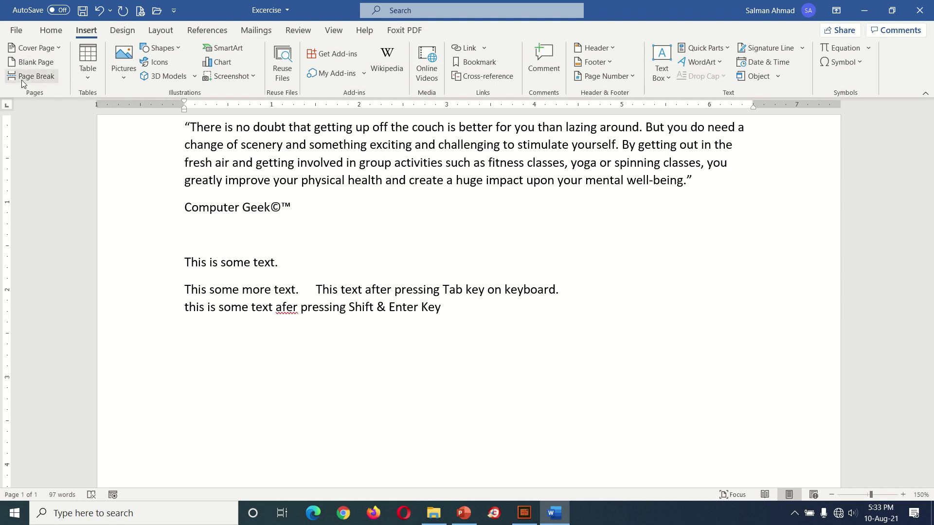
click(22, 77)
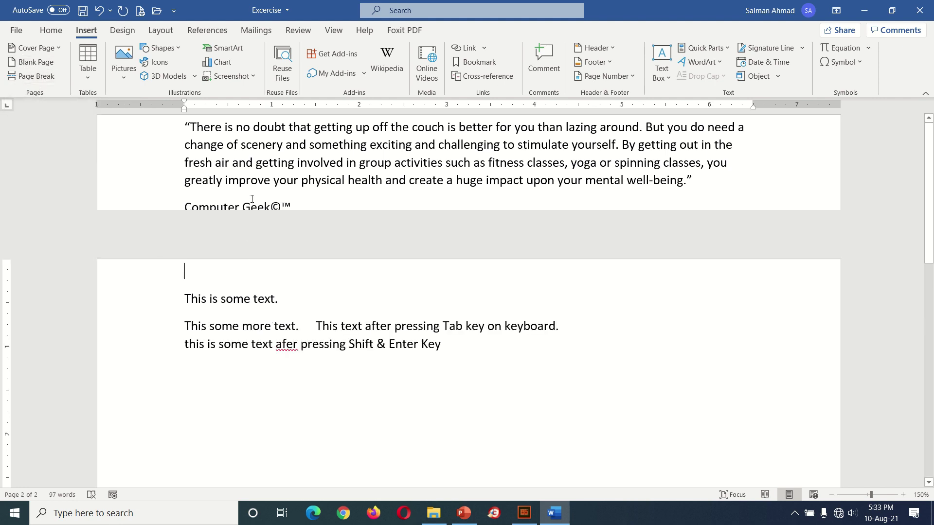
double_click(252, 198)
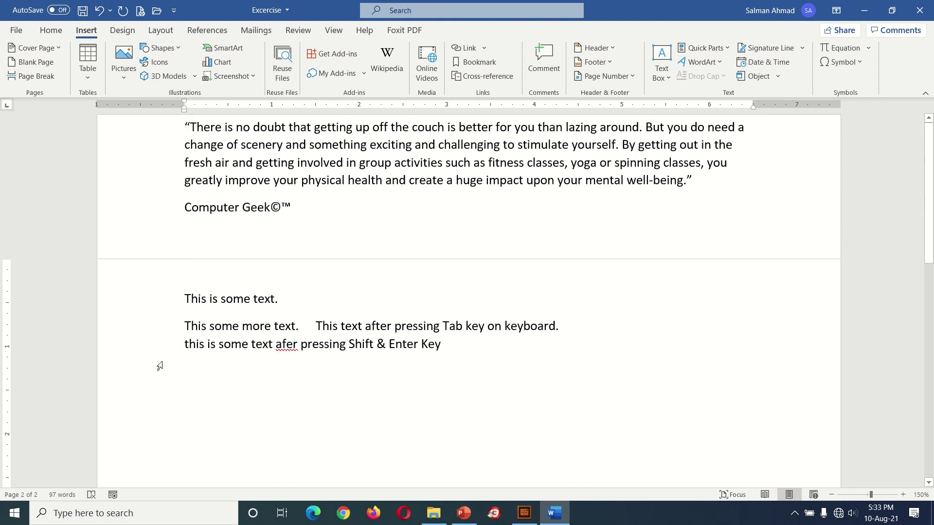
click(190, 233)
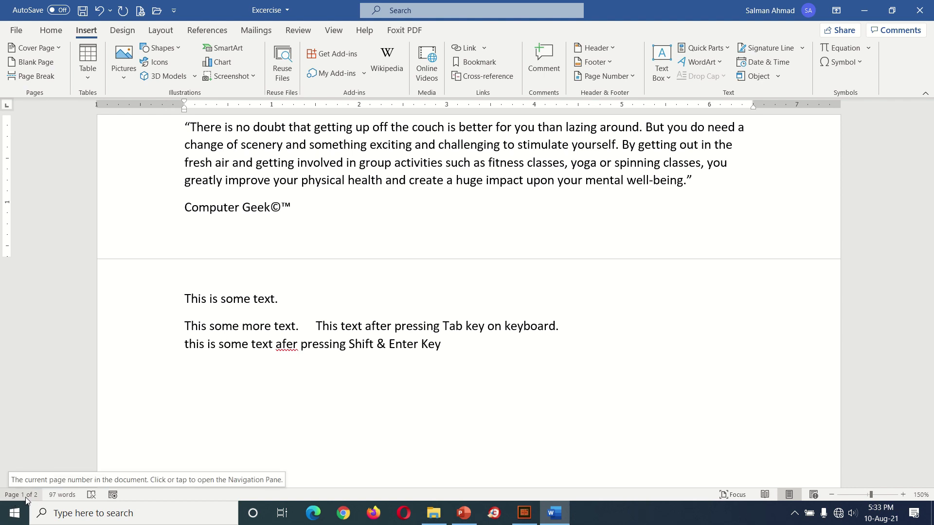
click(189, 298)
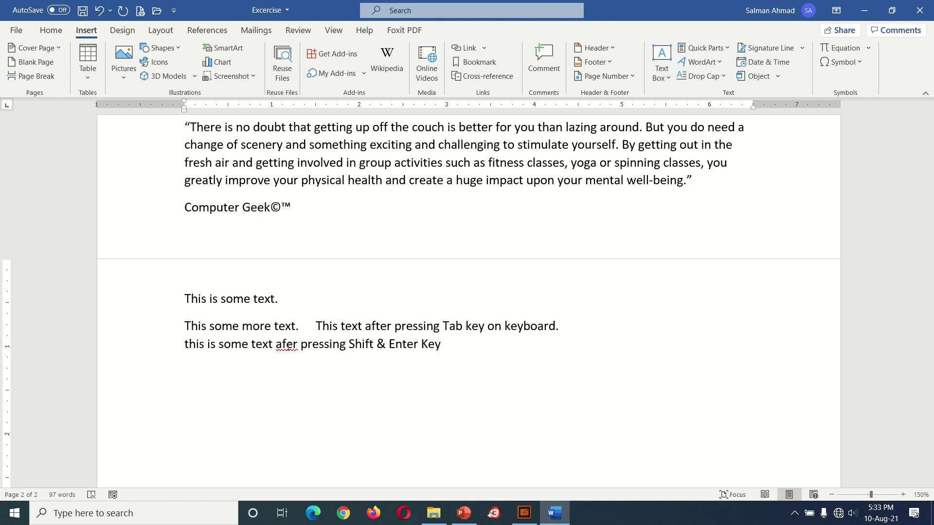
click(190, 298)
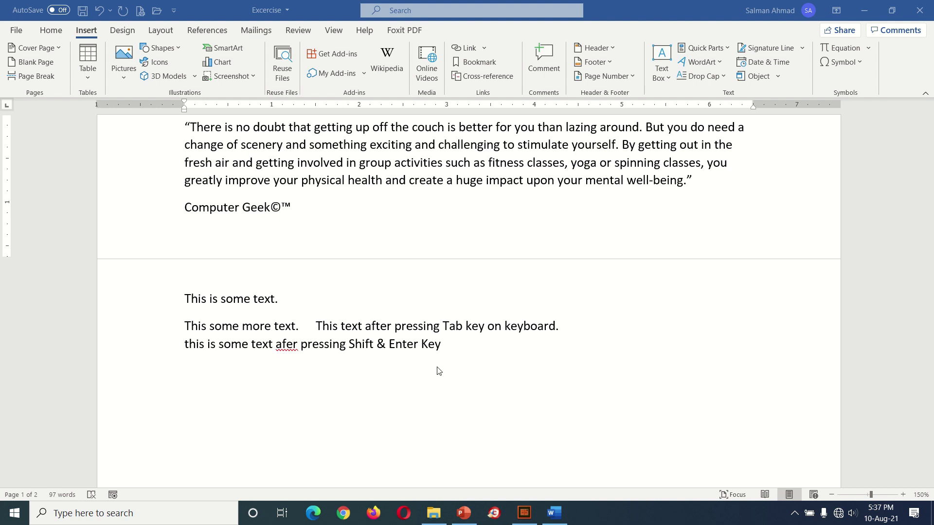
click(445, 350)
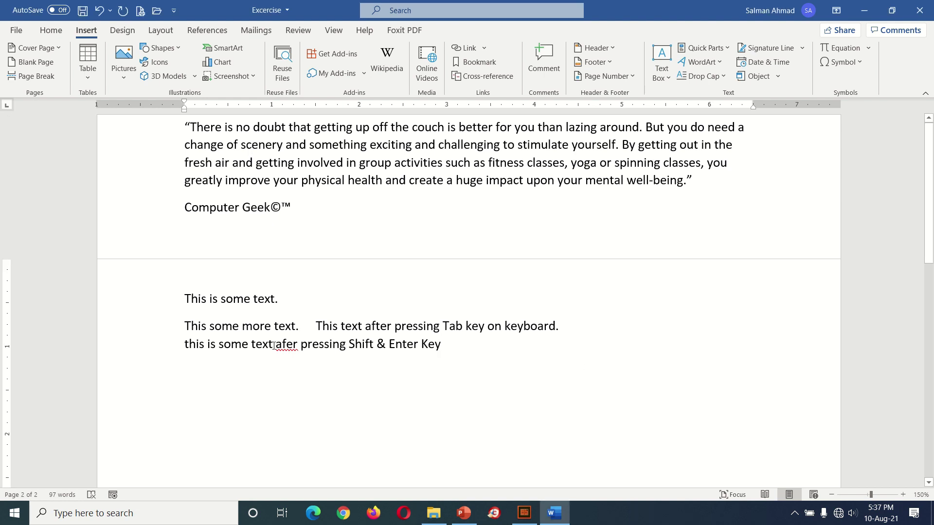
click(232, 326)
drag(211, 326, 240, 325)
click(242, 326)
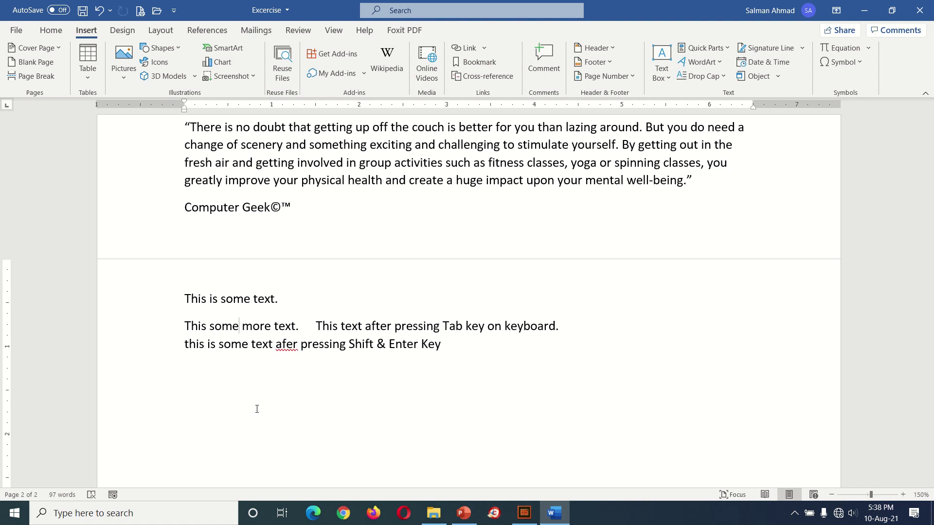
key(BackSpace)
key(BackSpace)
key(BackSpace)
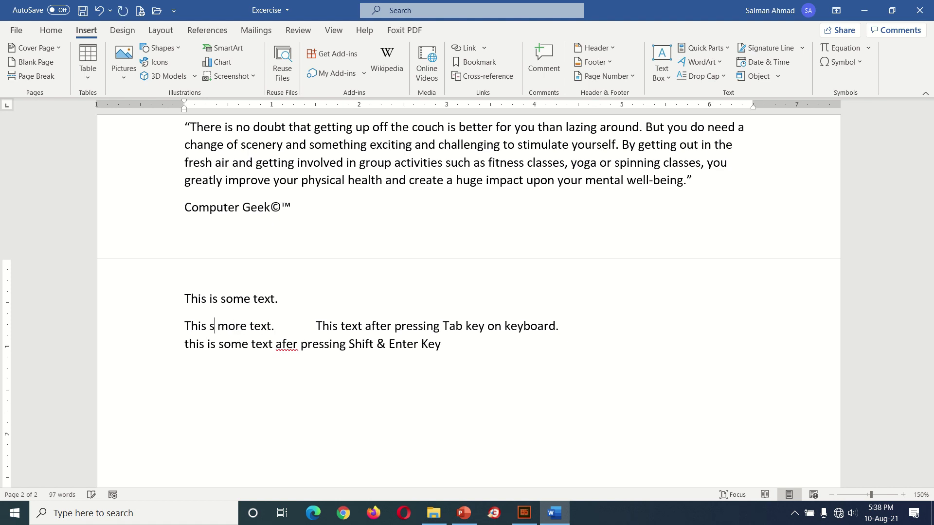
key(BackSpace)
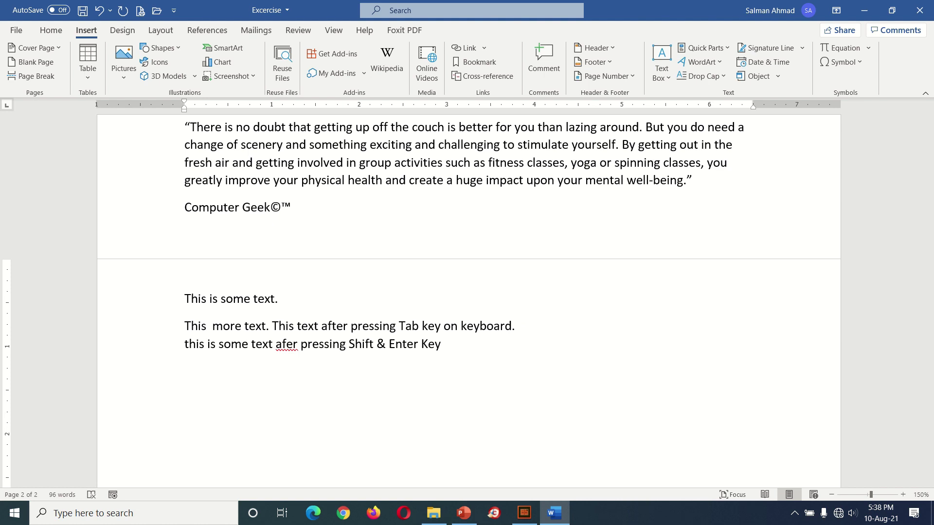
text(s)
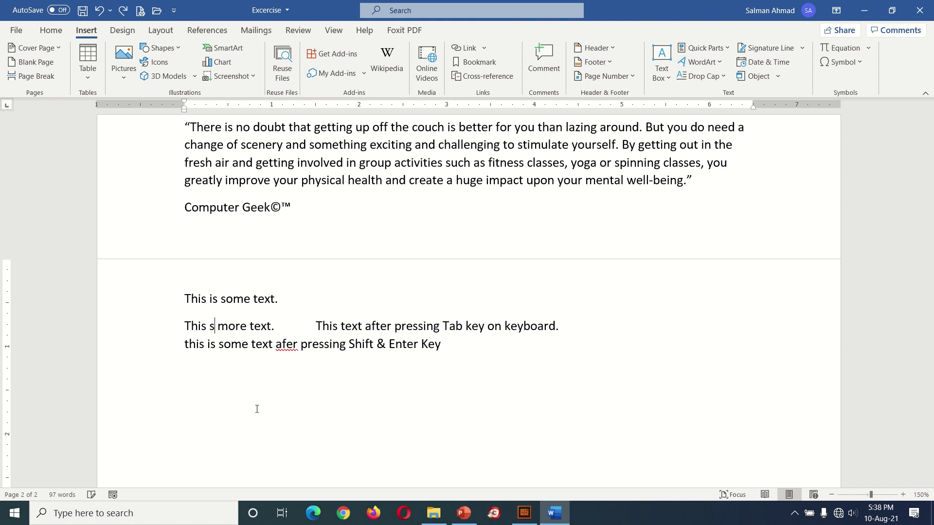
text(ome)
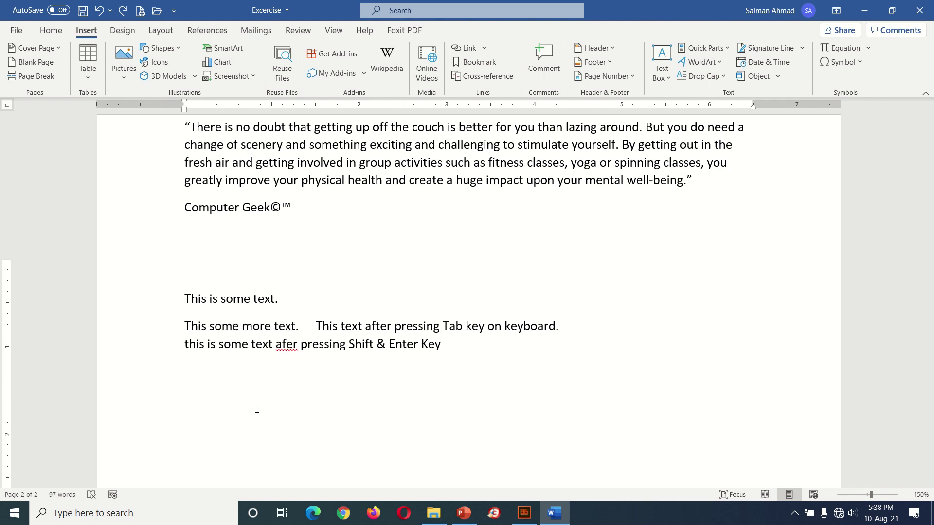
click(225, 326)
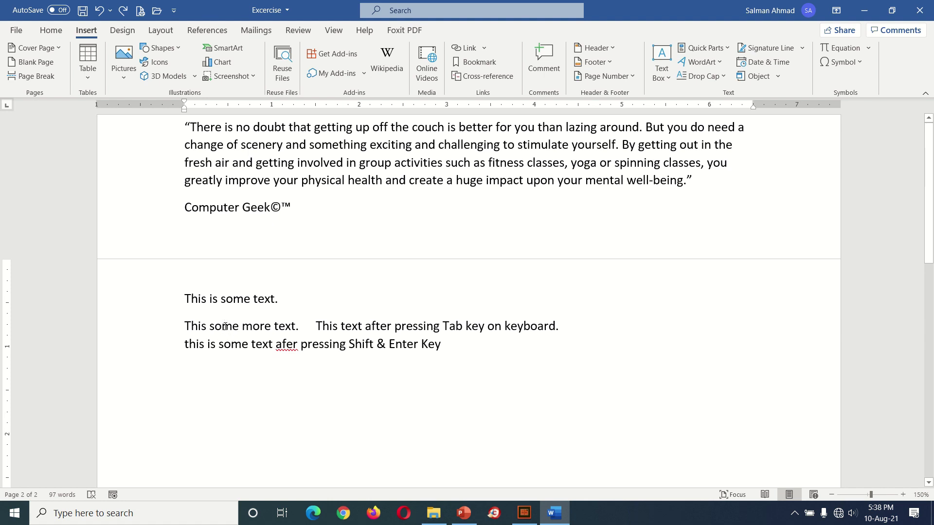
double_click(225, 327)
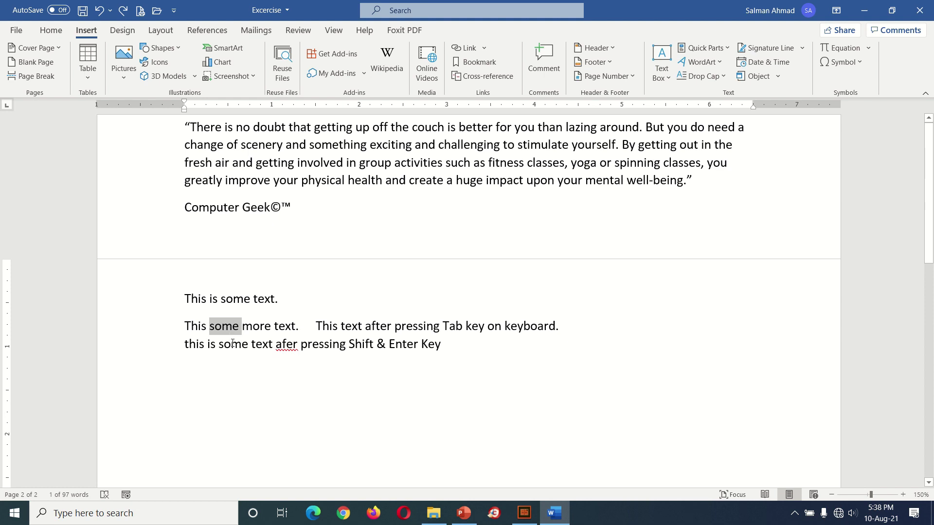
Try selections in the quote: the words physical and getting, then the 'By getting out' sentence.
double_click(317, 180)
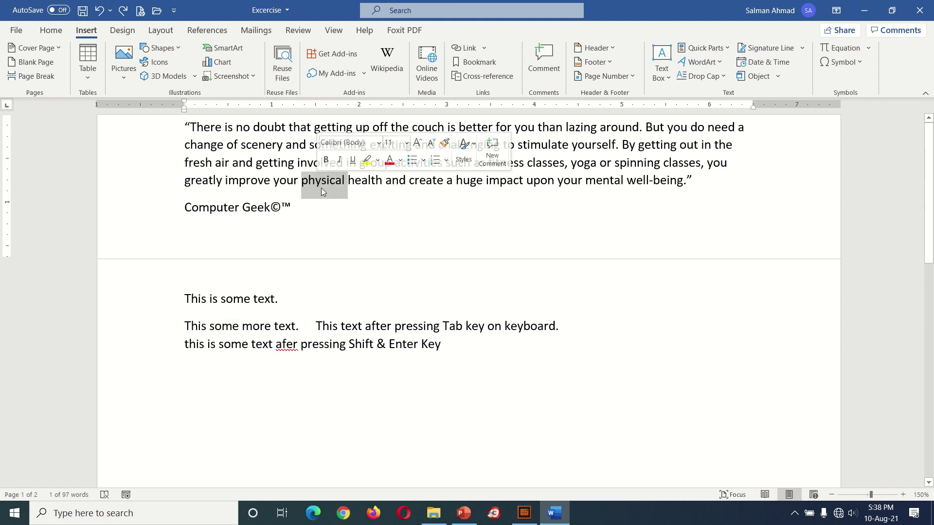
click(322, 182)
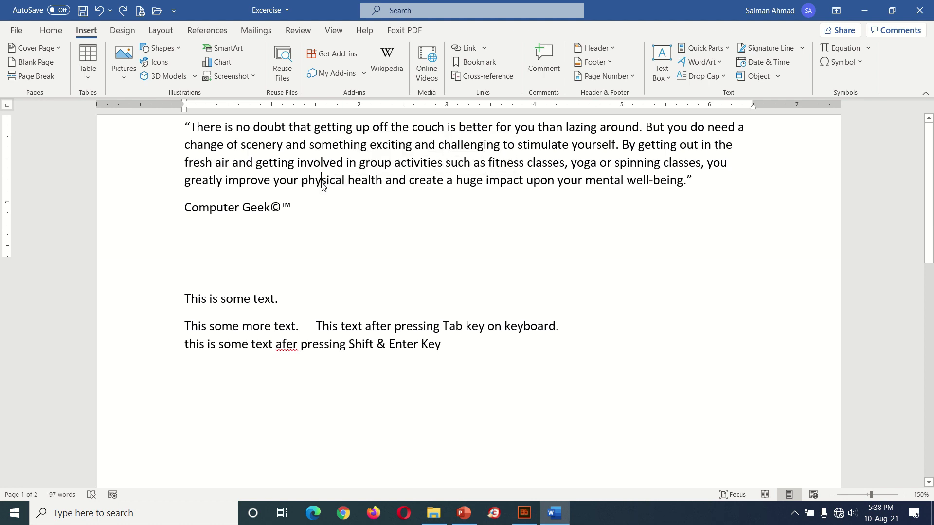
click(623, 153)
click(721, 191)
double_click(652, 144)
click(655, 163)
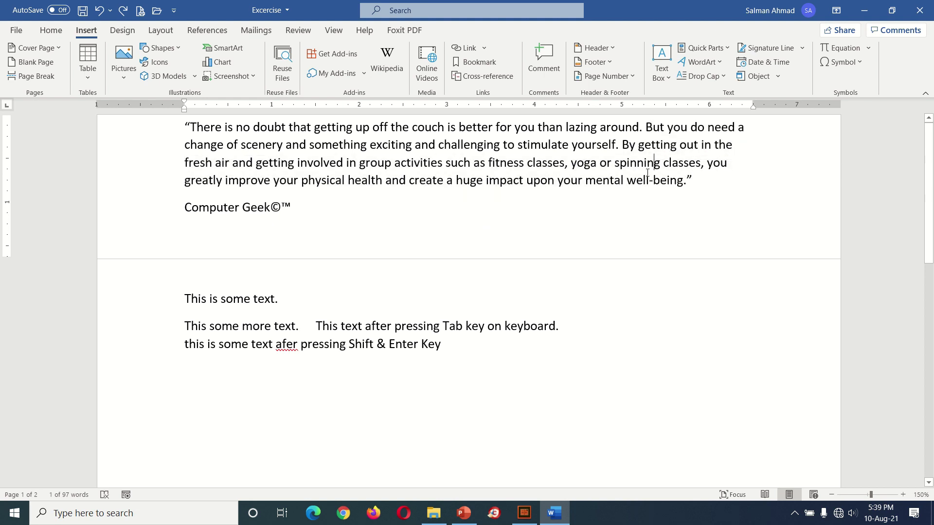
ctrl+click(599, 165)
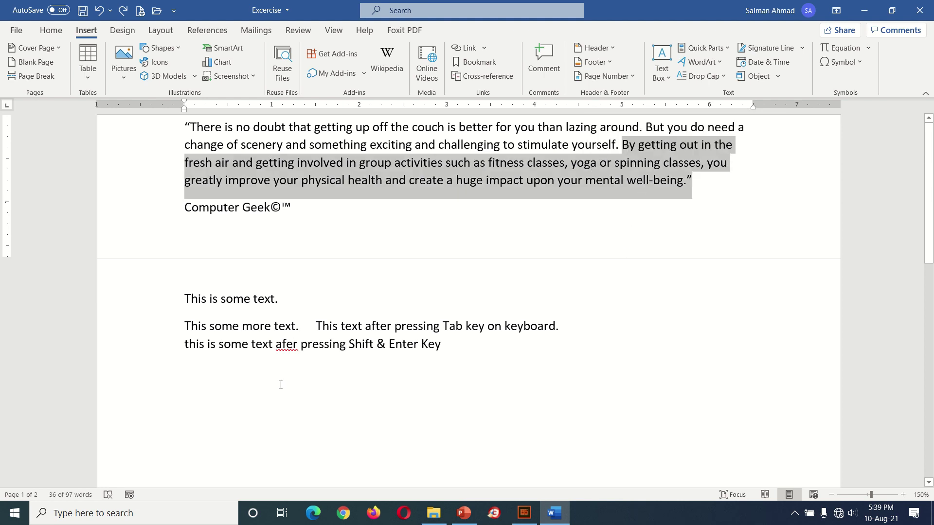
click(272, 269)
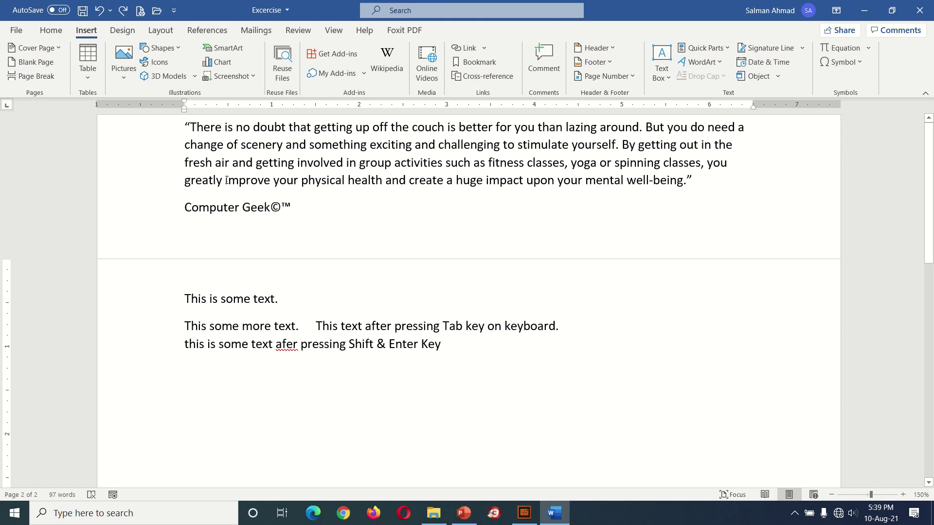
Replace the word 'improve' in the quote by typing 'enhacne' over it.
click(240, 180)
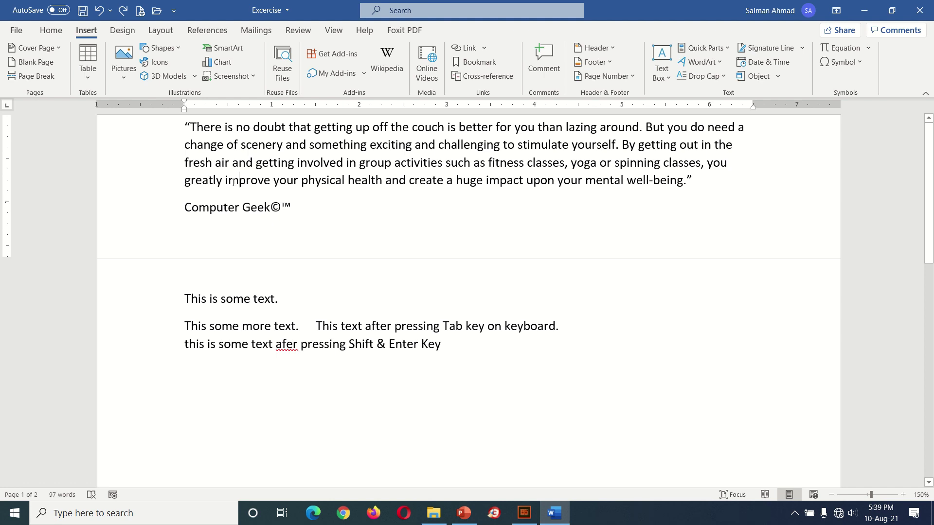
double_click(234, 182)
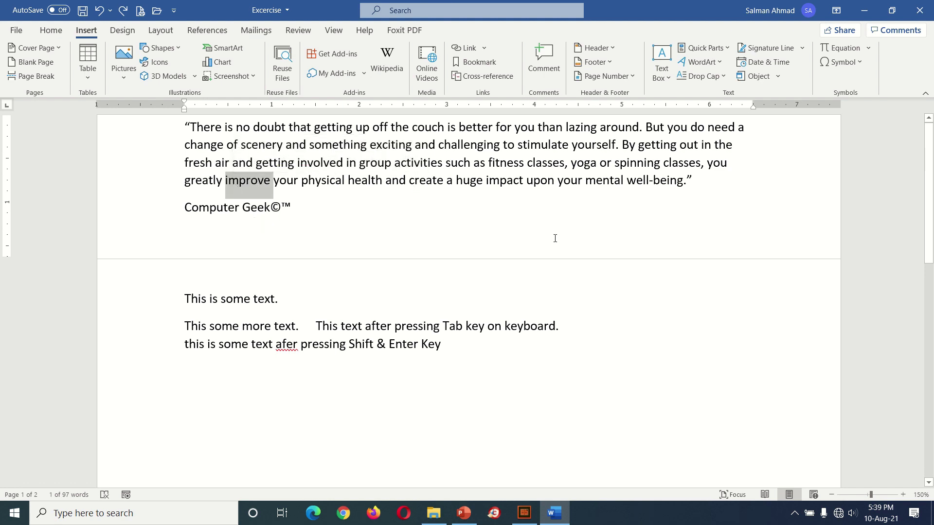
text(enhac)
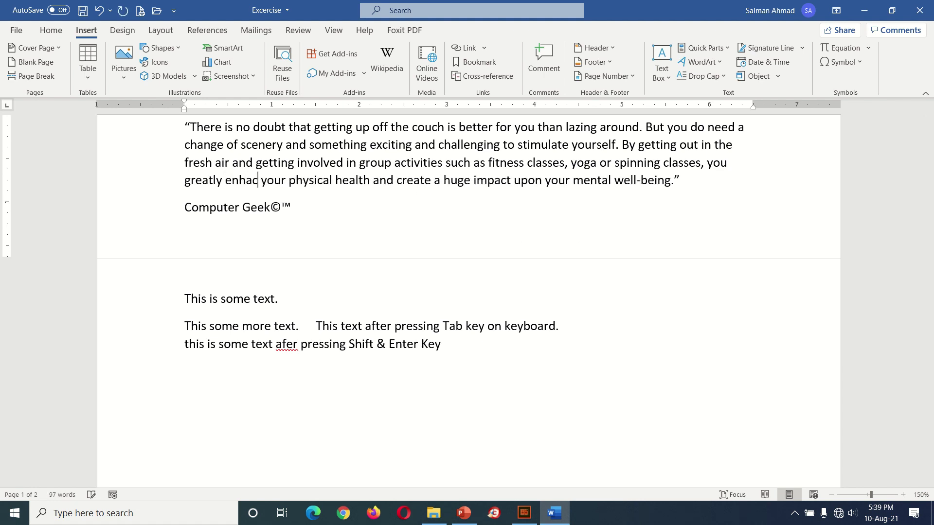
text(ne)
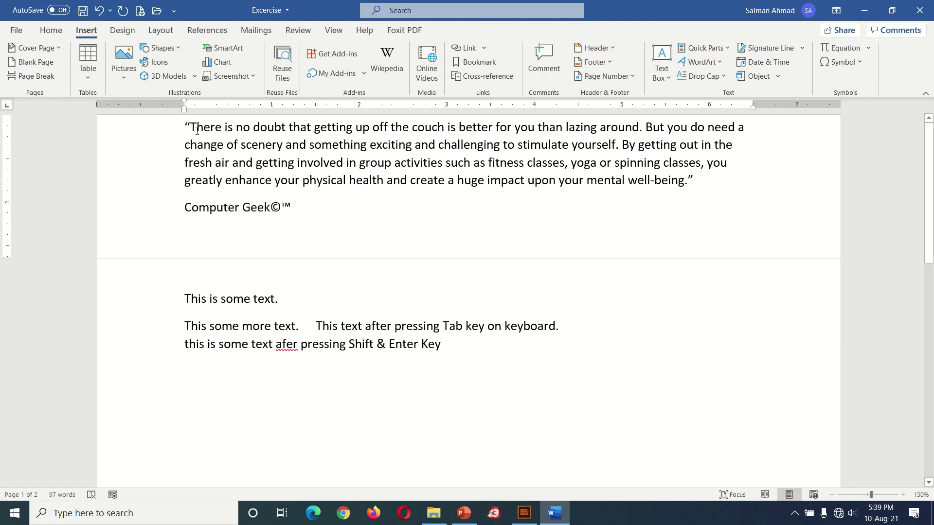
click(138, 131)
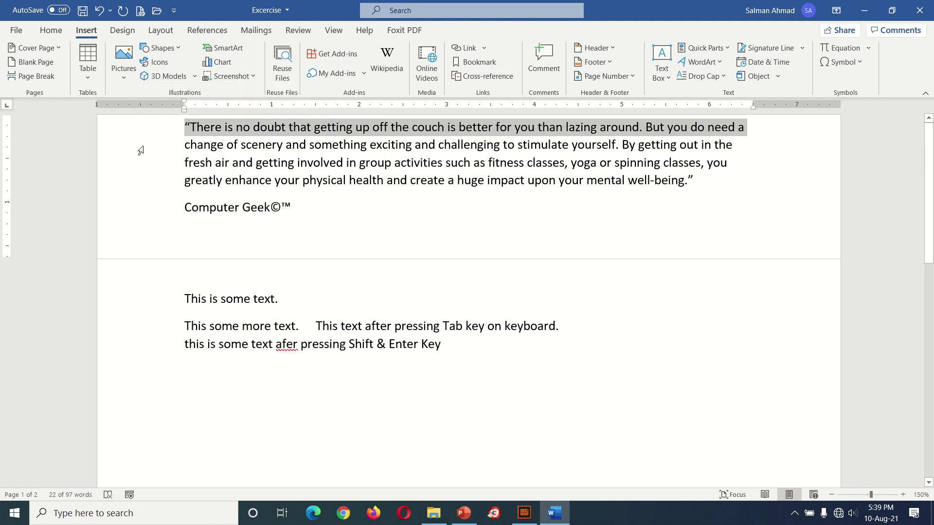
click(139, 149)
click(138, 162)
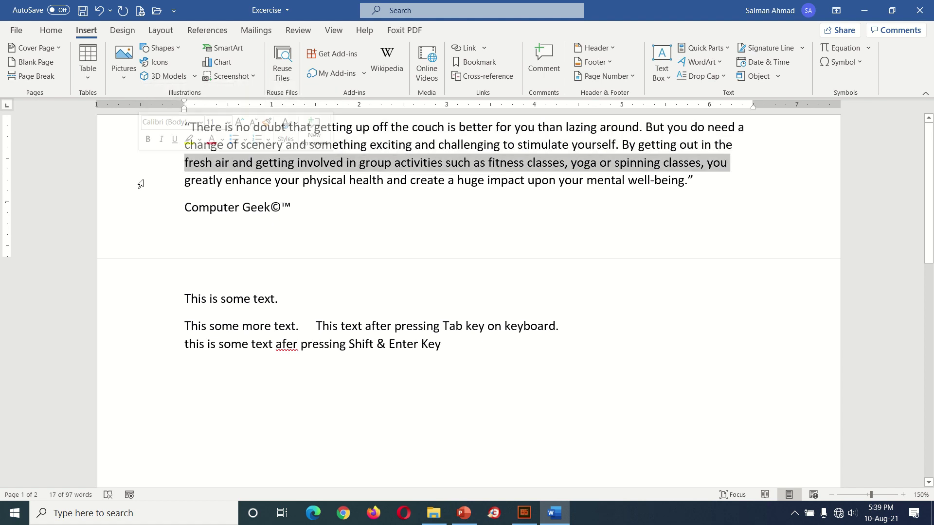
click(139, 180)
click(138, 129)
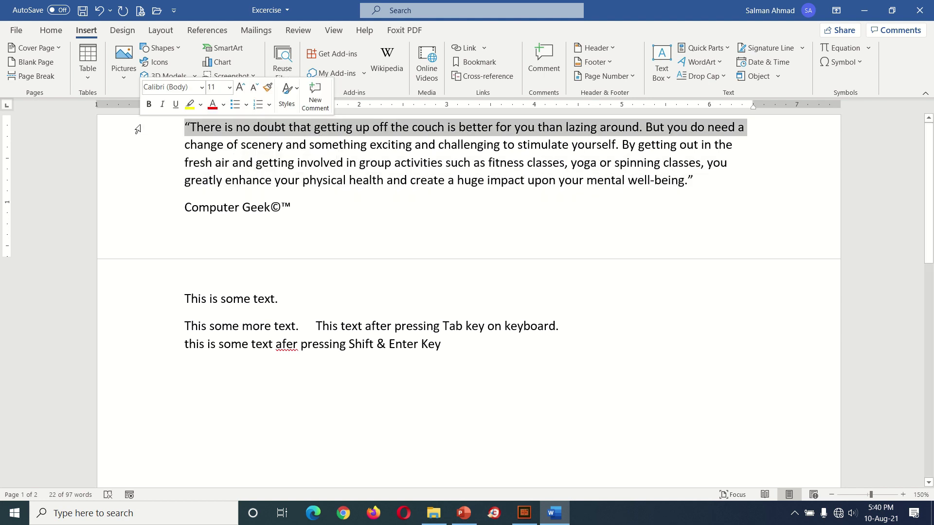
double_click(141, 151)
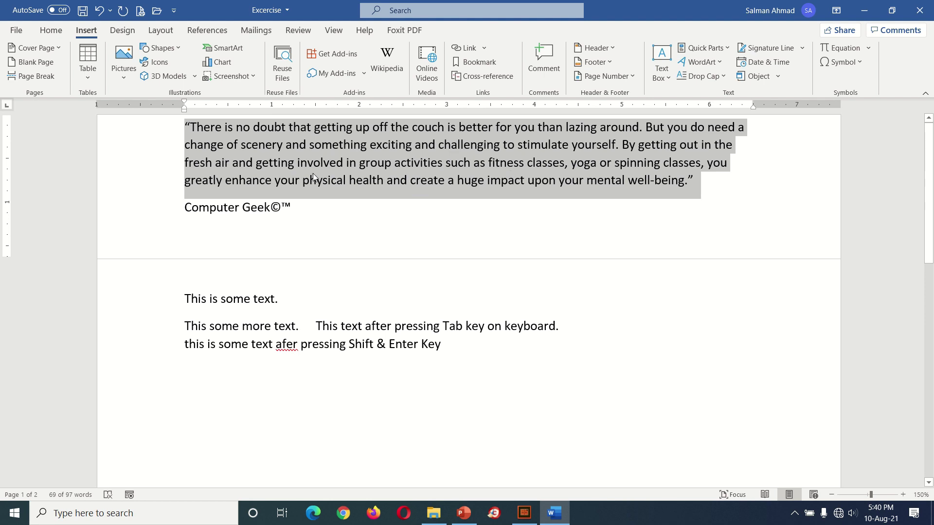
click(249, 234)
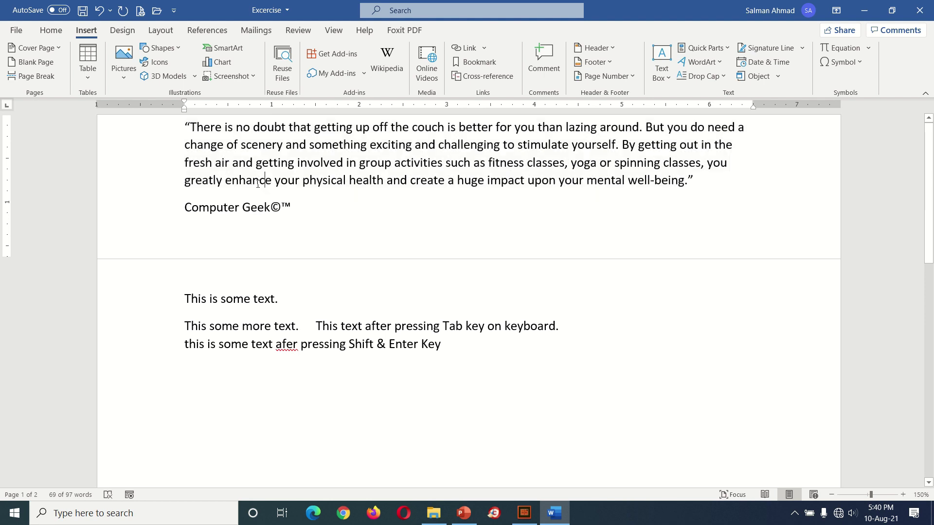
click(123, 130)
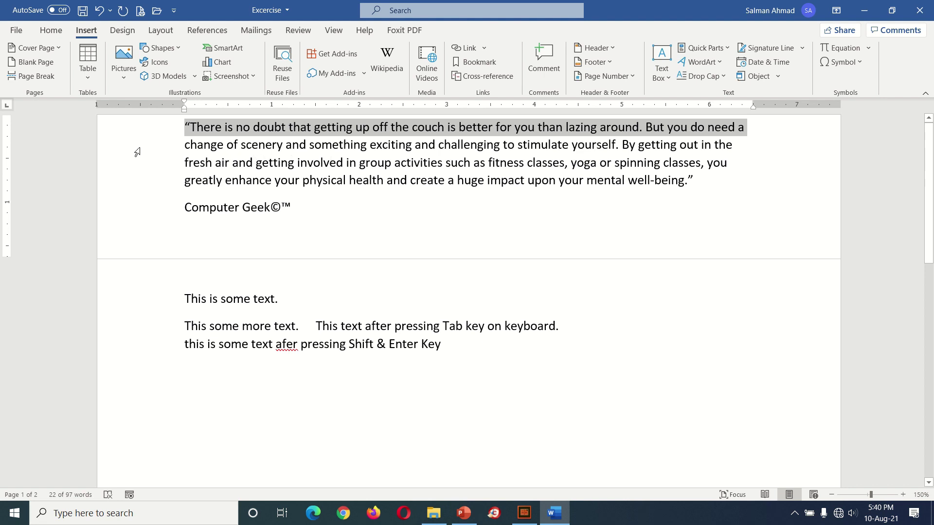
double_click(138, 150)
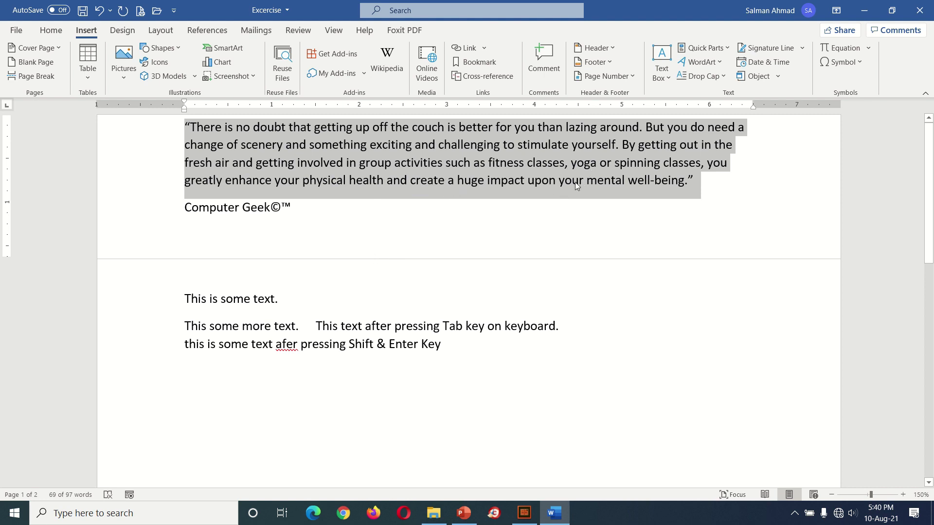
click(156, 336)
double_click(154, 334)
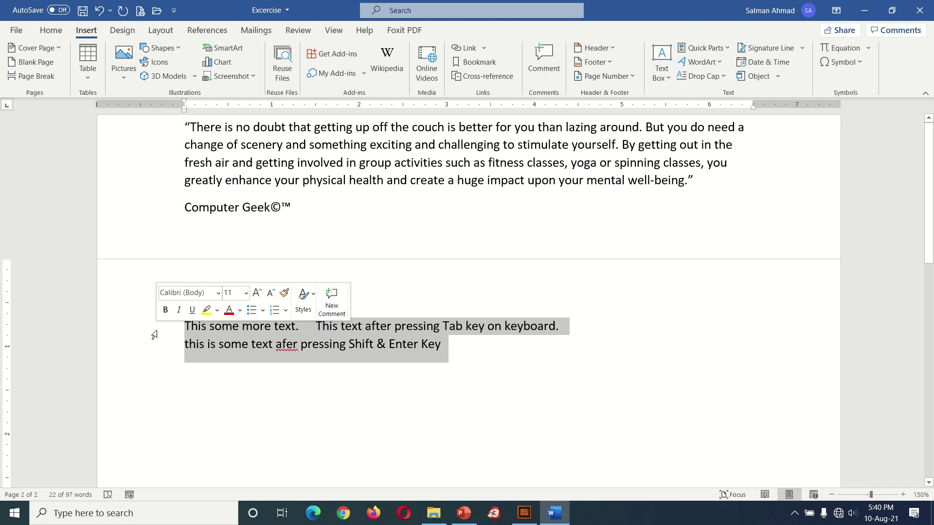
click(303, 235)
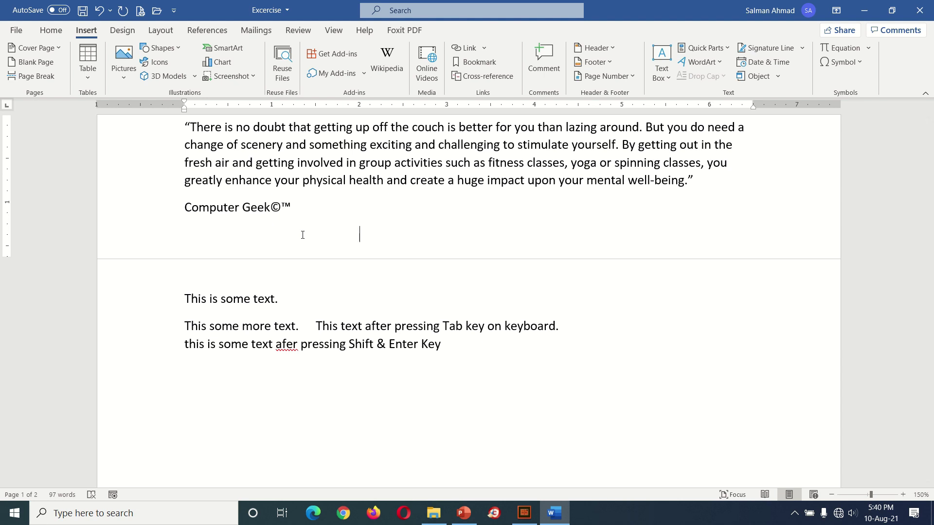
key(ctrl+a)
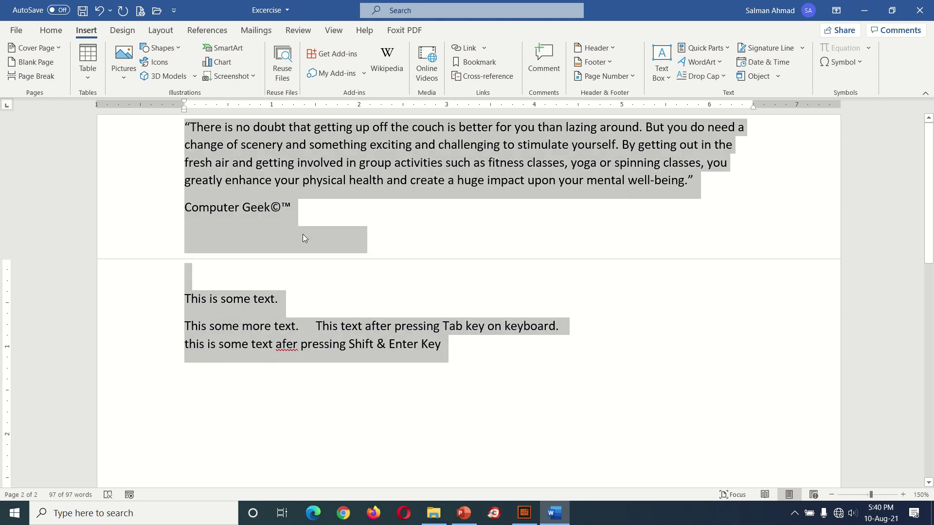
click(302, 238)
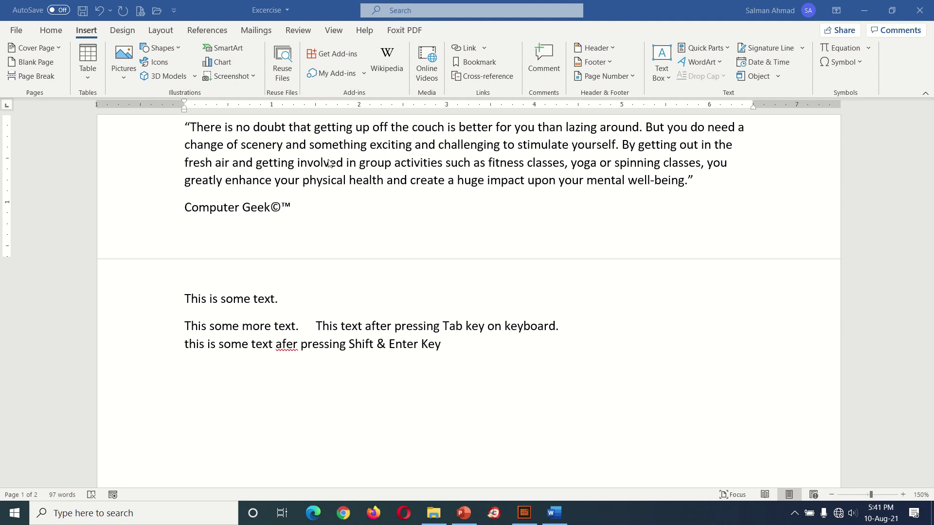
click(226, 329)
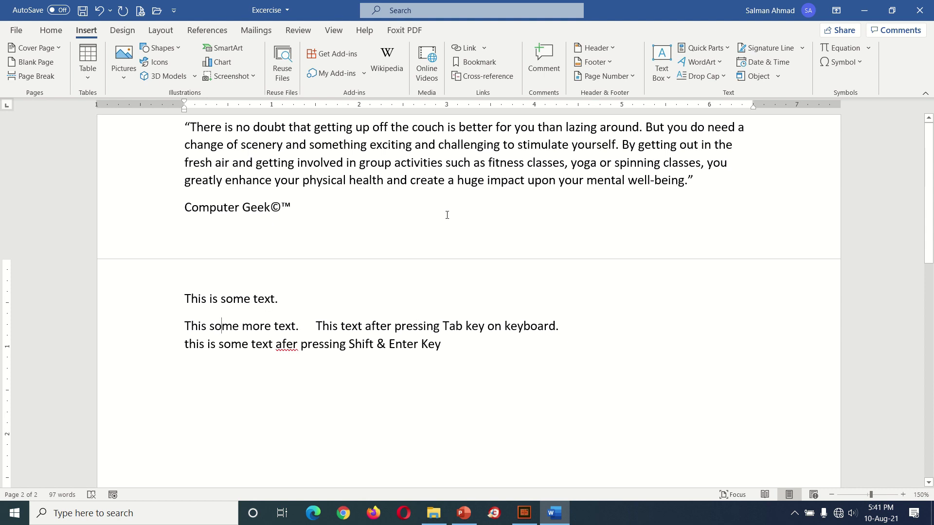
click(345, 148)
double_click(346, 148)
click(345, 148)
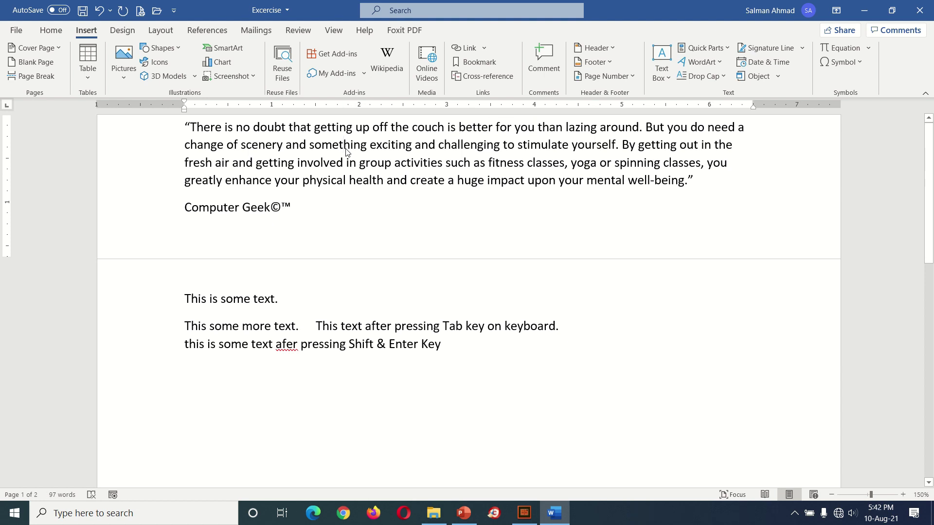
click(185, 127)
In Find and Replace, moved aside, enter 'some' to find and 'more' to replace, then find the first match.
click(52, 32)
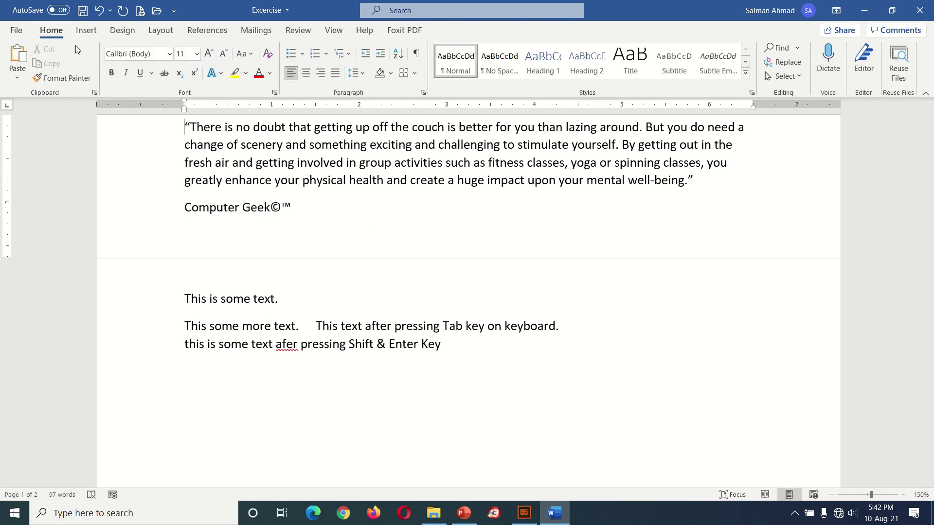
click(784, 63)
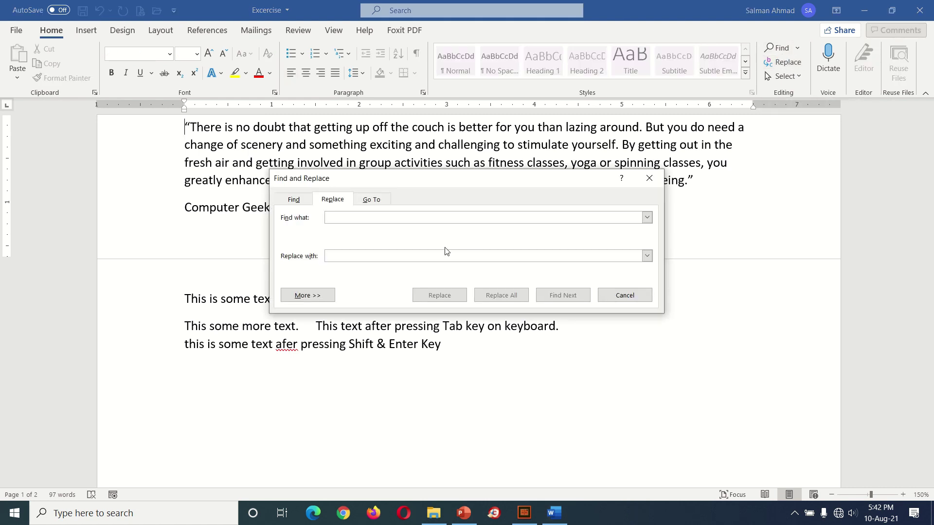
mouse_move(395, 187)
mouse_down()
mouse_move(448, 310)
mouse_move(576, 207)
mouse_up()
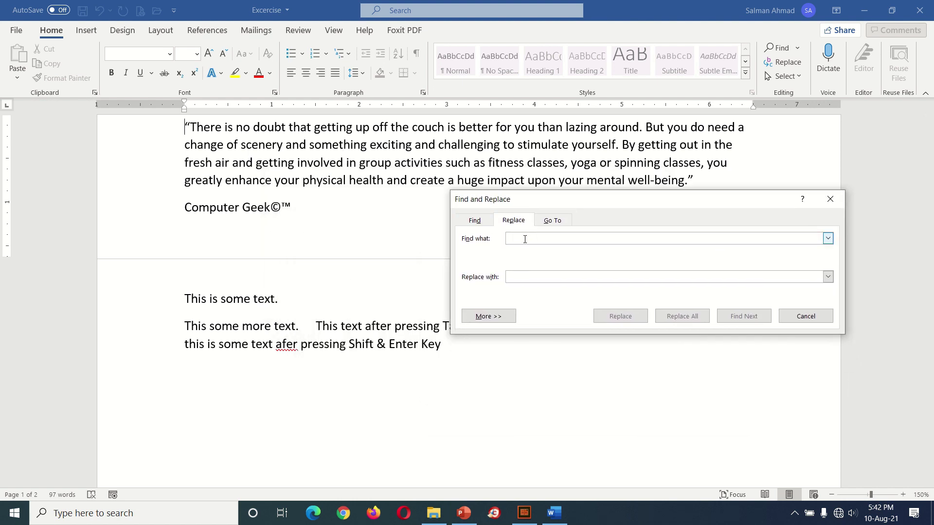
text(some)
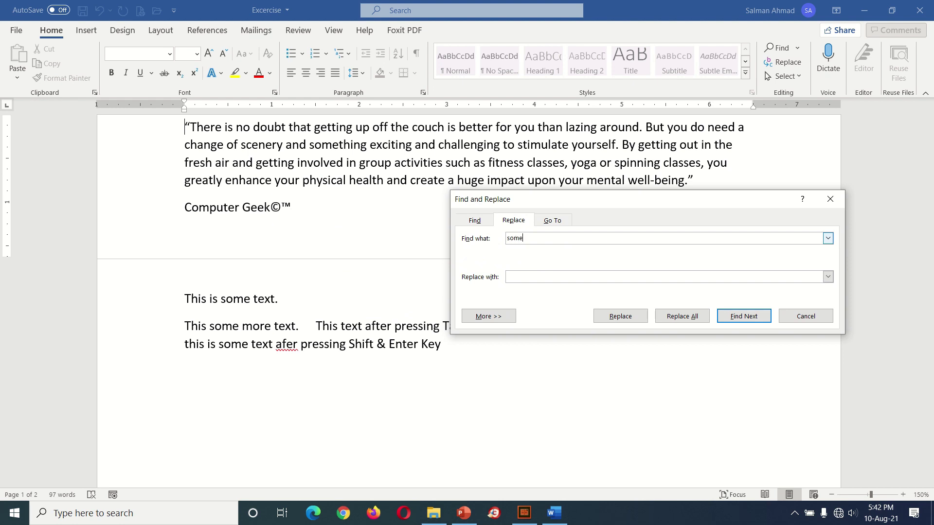
click(511, 278)
text(more)
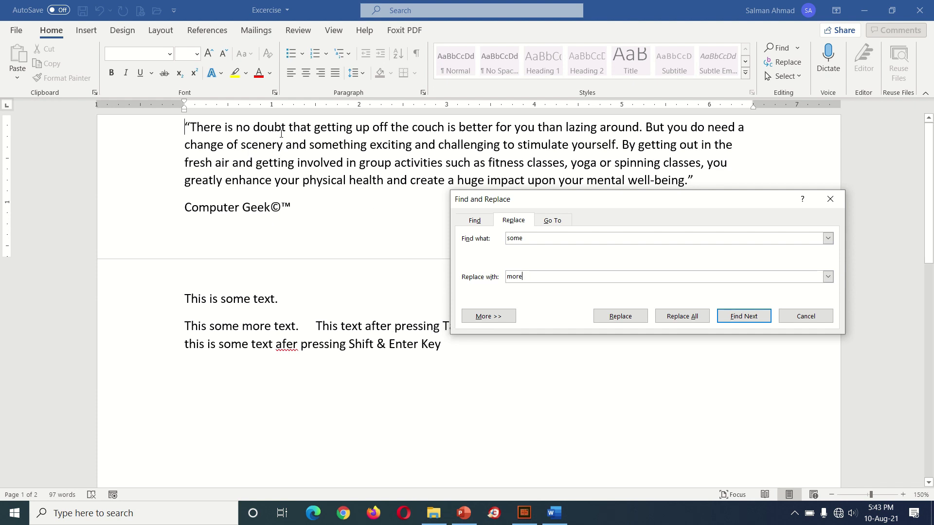
click(629, 322)
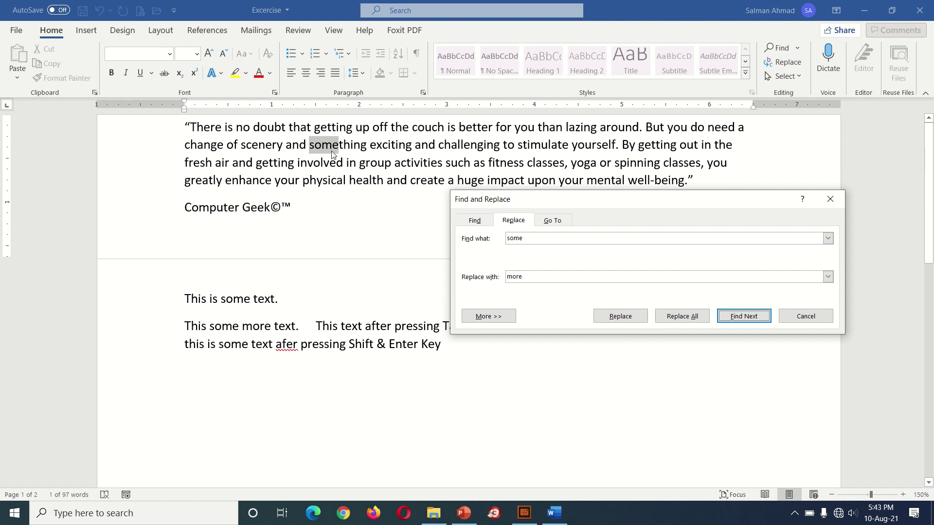
Skip 'something' and replace the three standalone 'some' on page 2 with 'more', one by one.
click(739, 325)
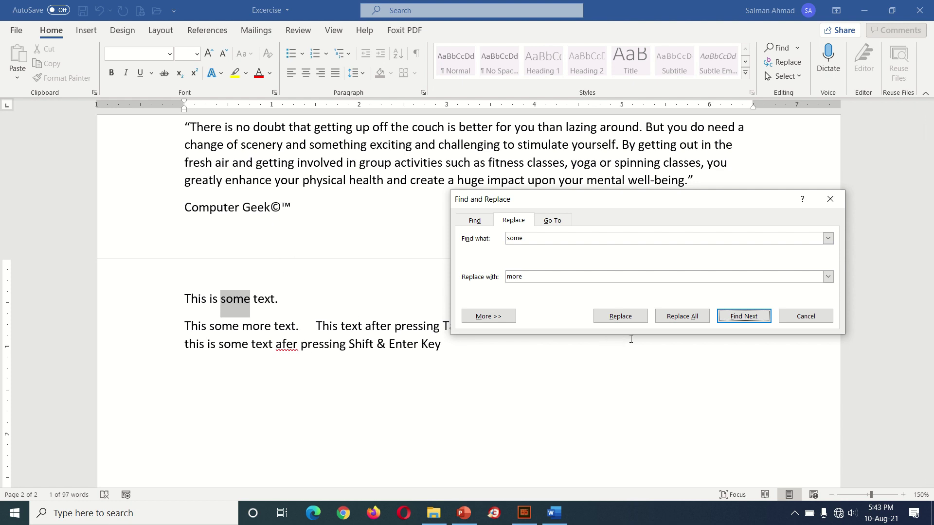
click(634, 323)
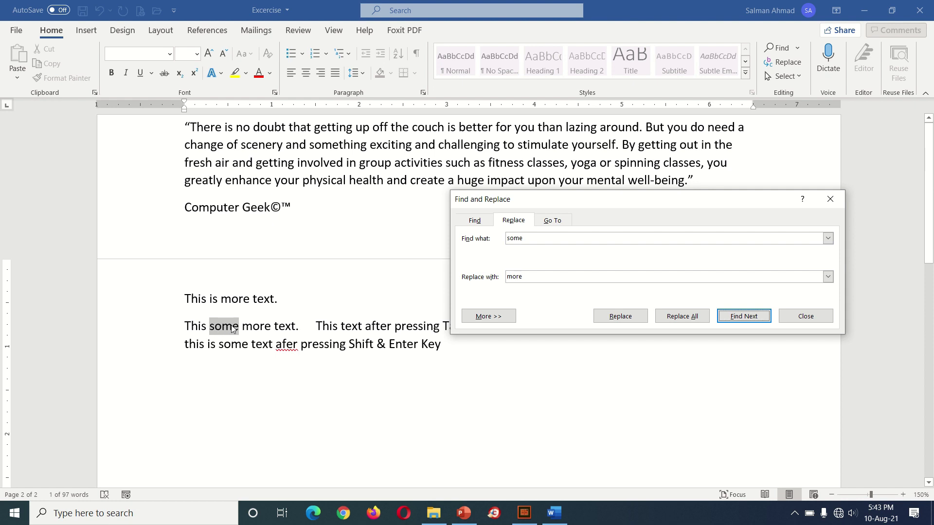
click(633, 321)
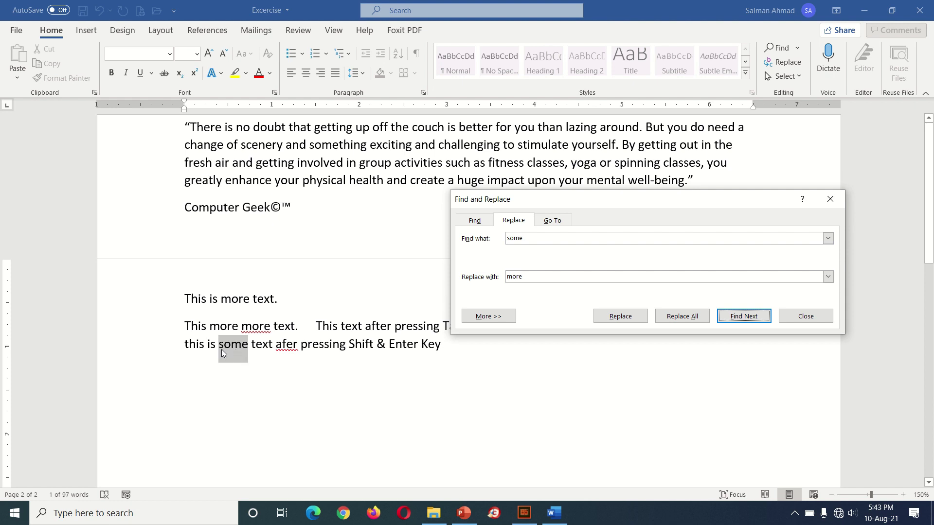
click(631, 323)
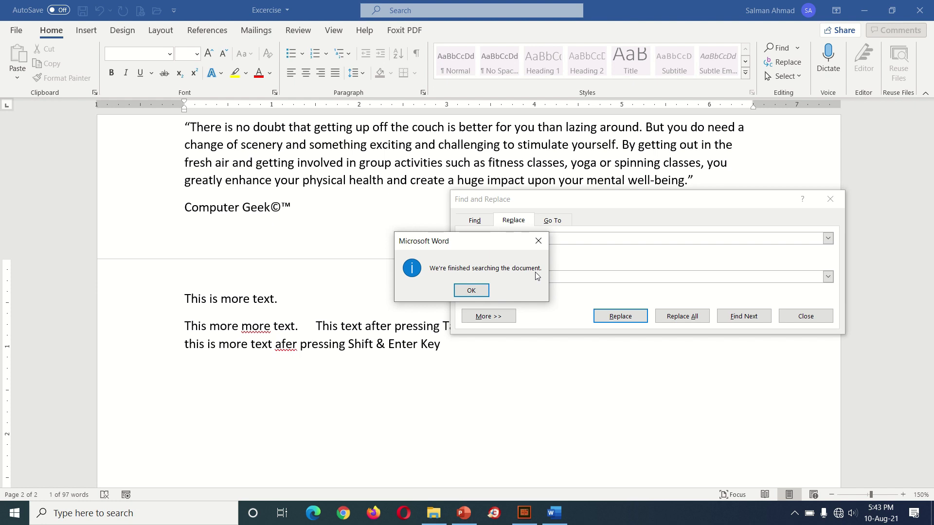
click(469, 292)
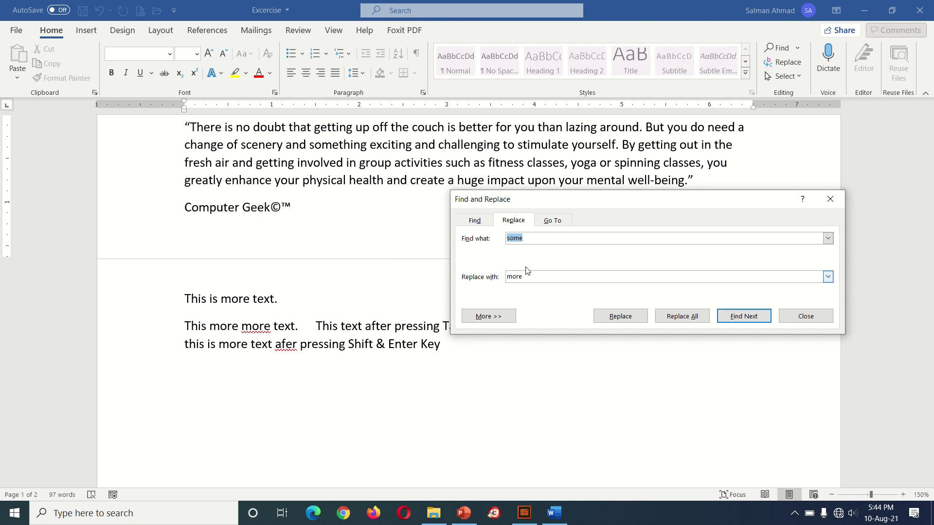
Replace All 'more' with 'some', making 4 replacements.
text(more)
double_click(539, 280)
text(some)
click(678, 319)
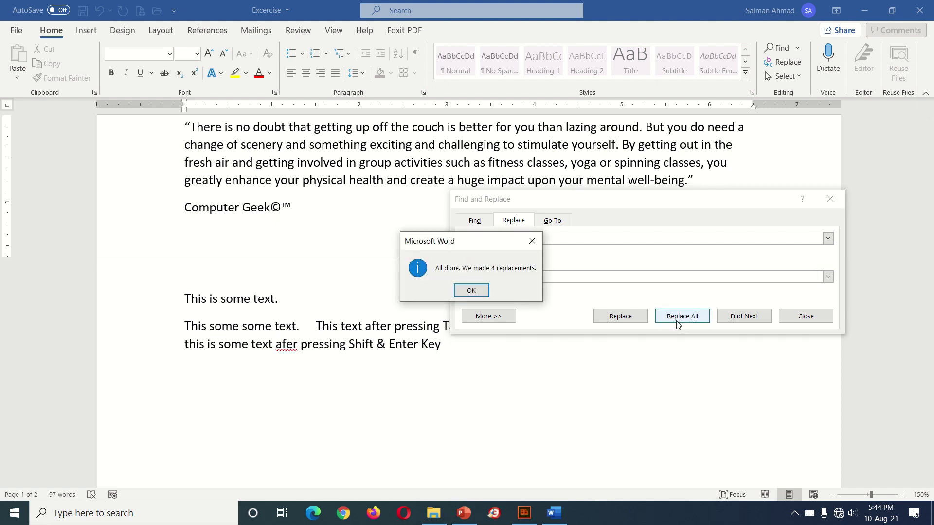
click(482, 294)
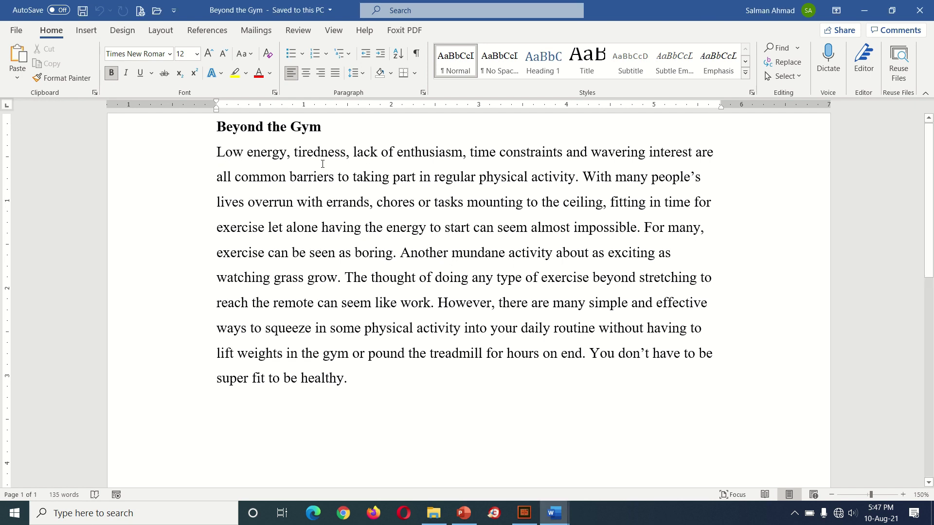
click(294, 408)
Select the opening sentence from 'Low energy' through 'physical activity.'.
ctrl+click(335, 154)
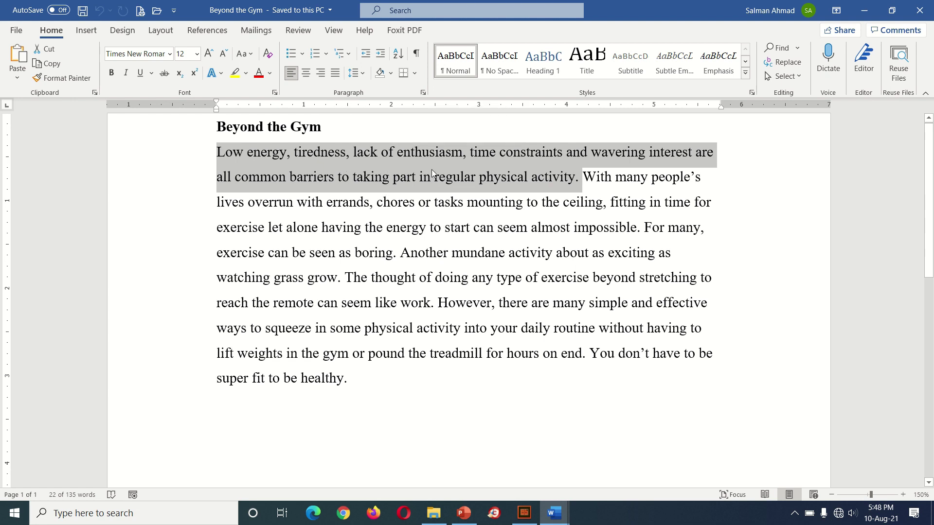
click(522, 165)
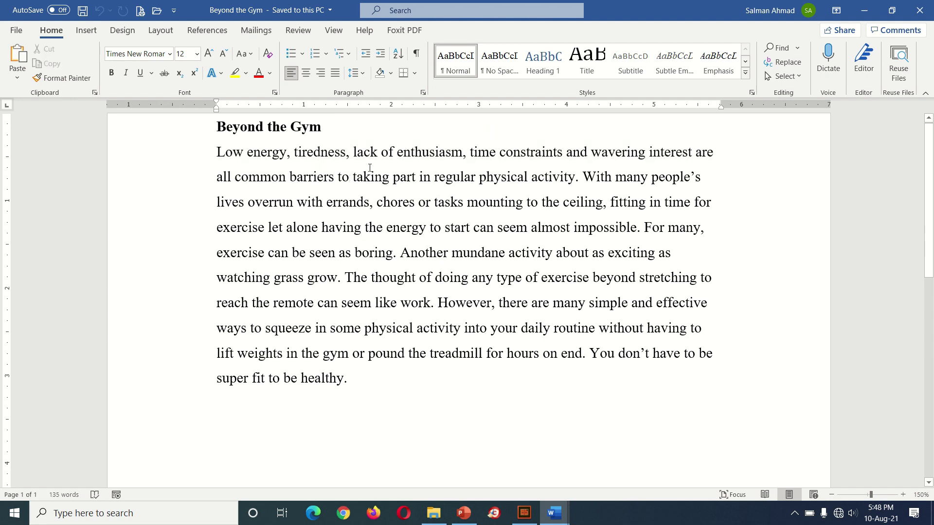
mouse_move(217, 152)
mouse_down()
mouse_move(457, 184)
mouse_move(571, 188)
mouse_up()
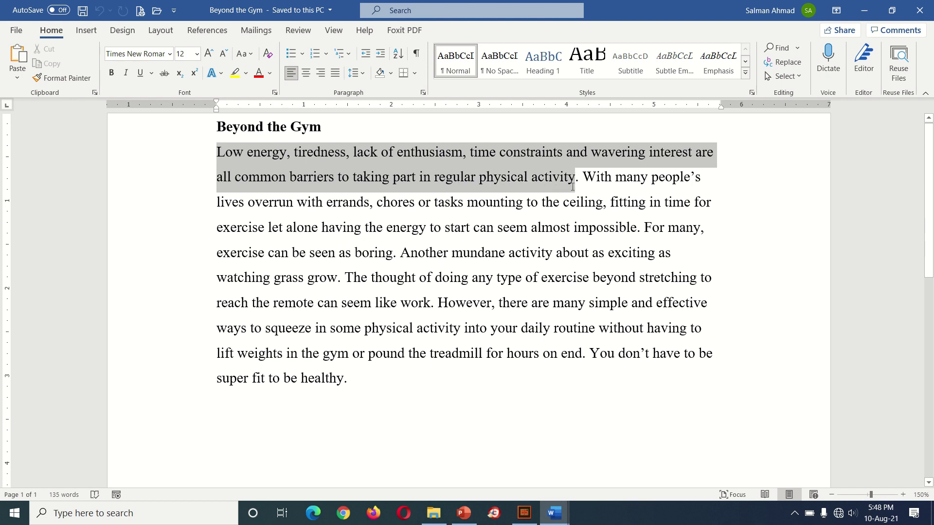
drag(576, 185, 582, 184)
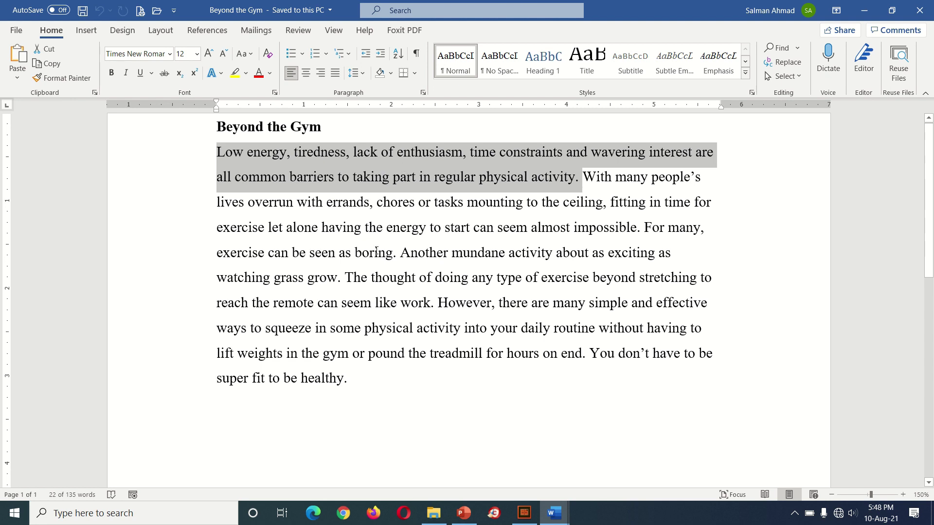
Copy the opening barriers sentence and paste it as a new paragraph after 'healthy.'.
right_click(340, 168)
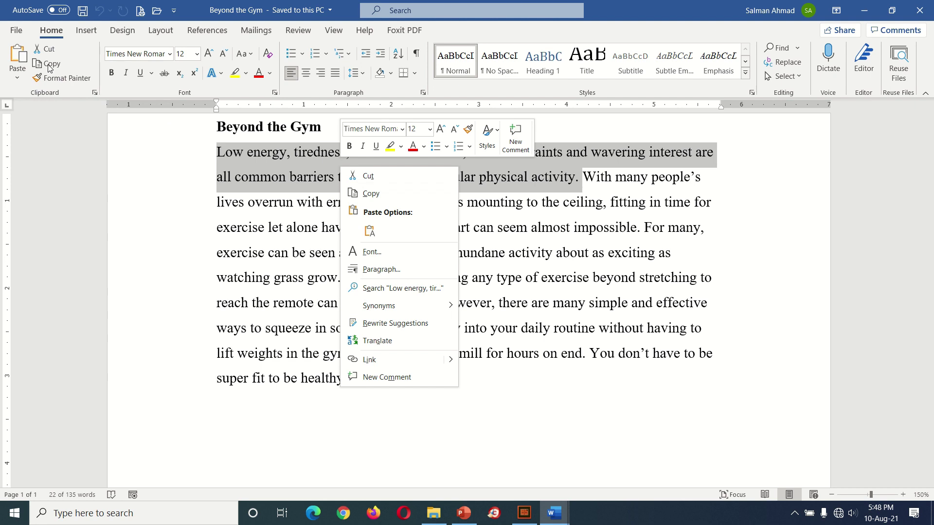
click(370, 193)
click(377, 202)
click(351, 380)
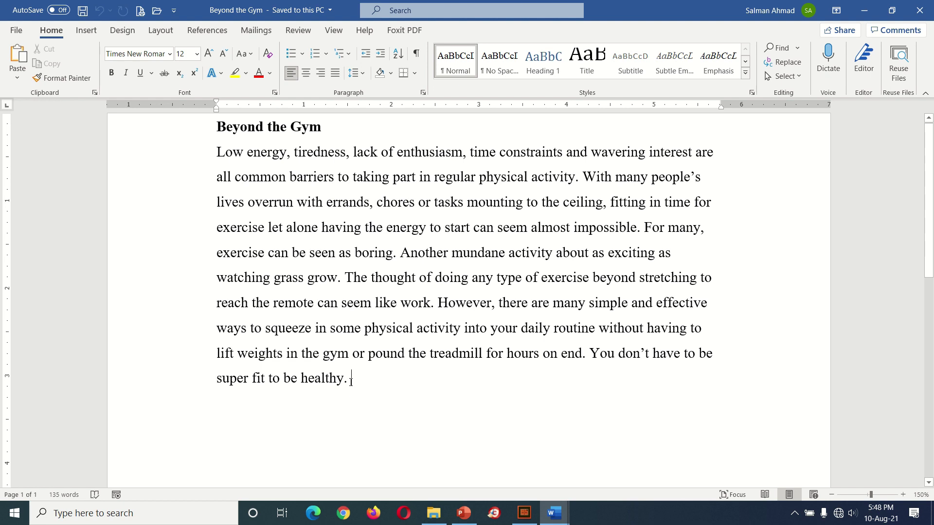
key(Return)
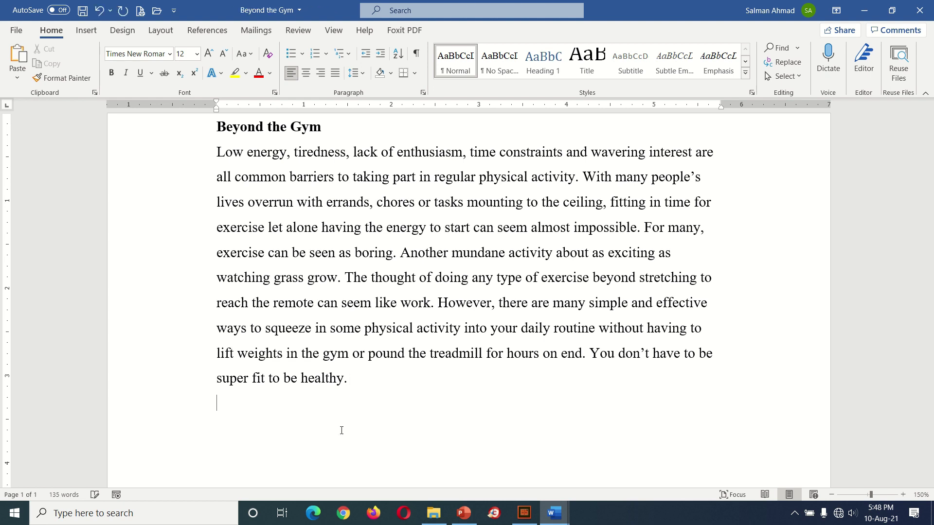
key(ctrl+v)
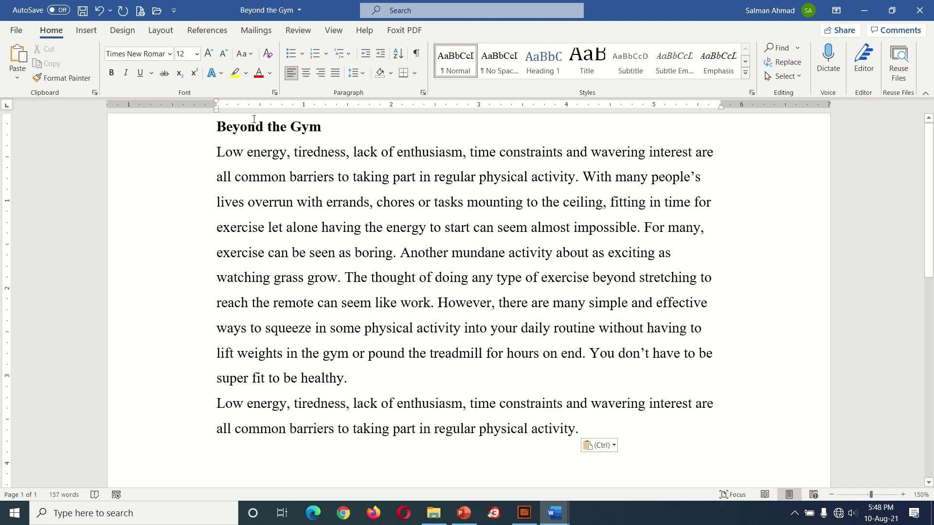
click(430, 430)
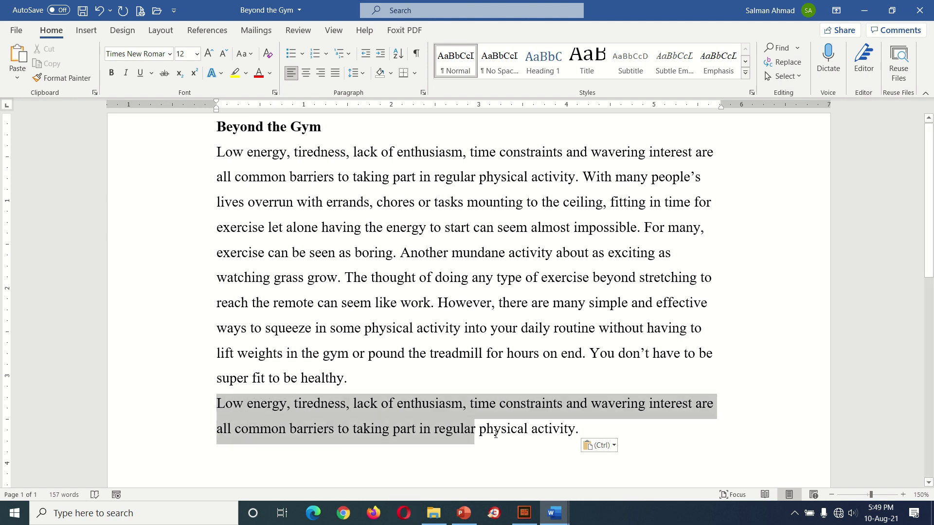
drag(214, 399, 601, 431)
click(472, 432)
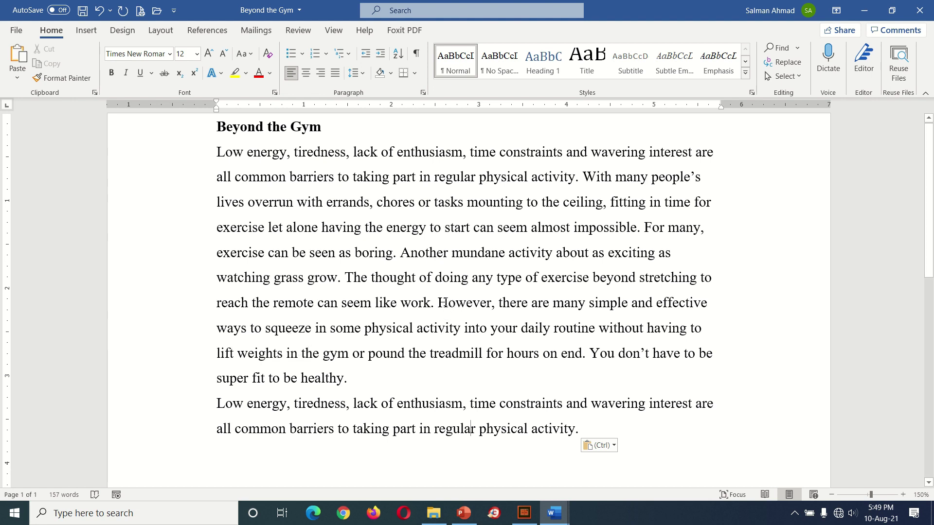
Select and cut the 'However, there are many simple and effective ways' sentence.
drag(438, 302, 588, 360)
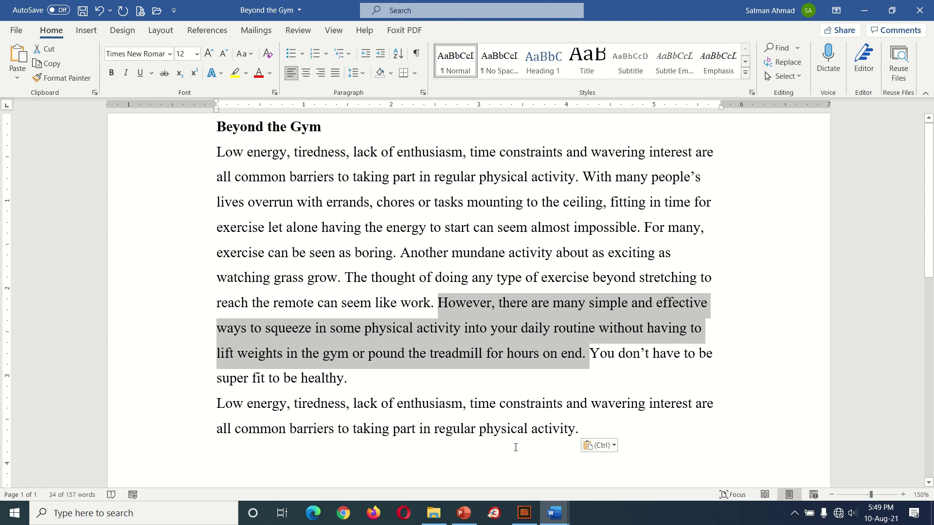
click(492, 353)
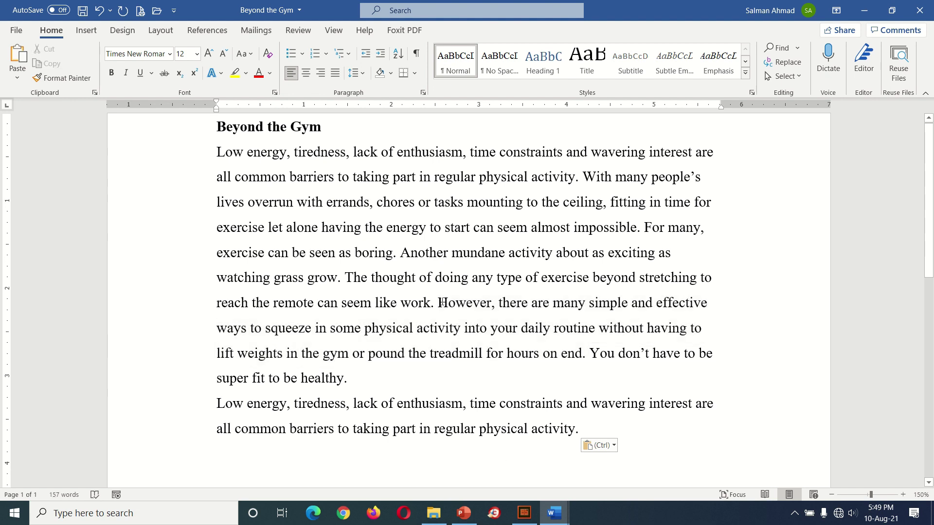
ctrl+click(468, 303)
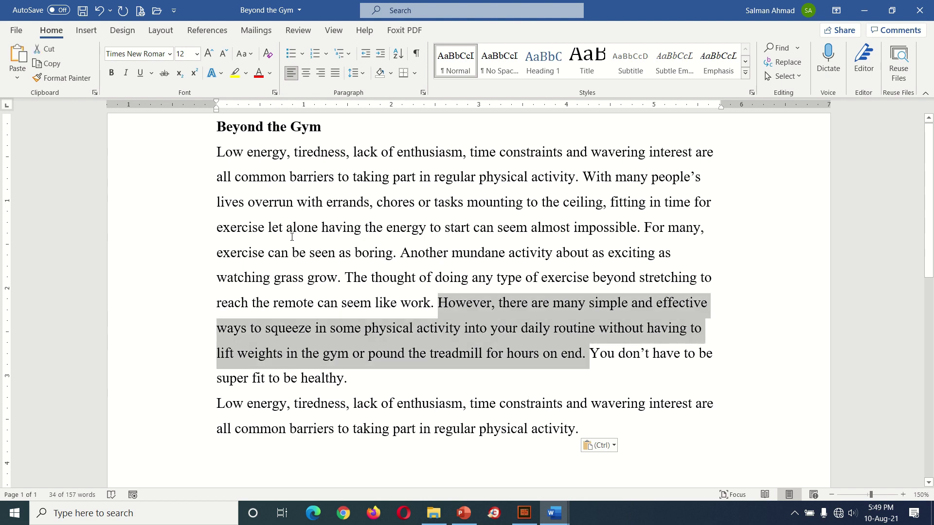
right_click(471, 320)
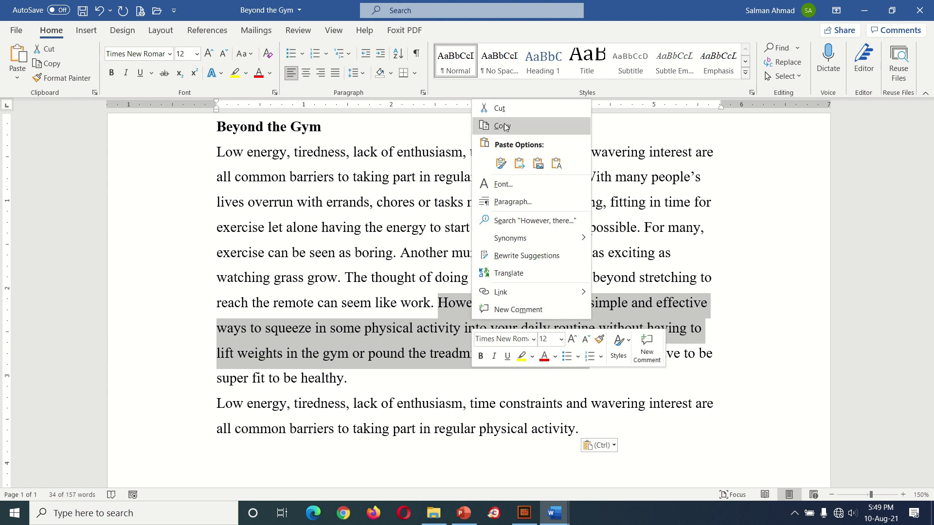
click(49, 51)
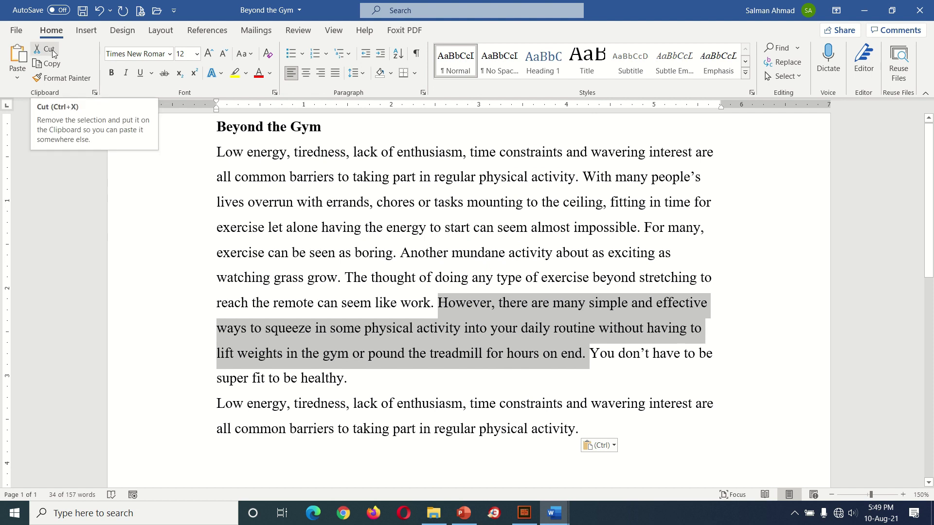
click(49, 51)
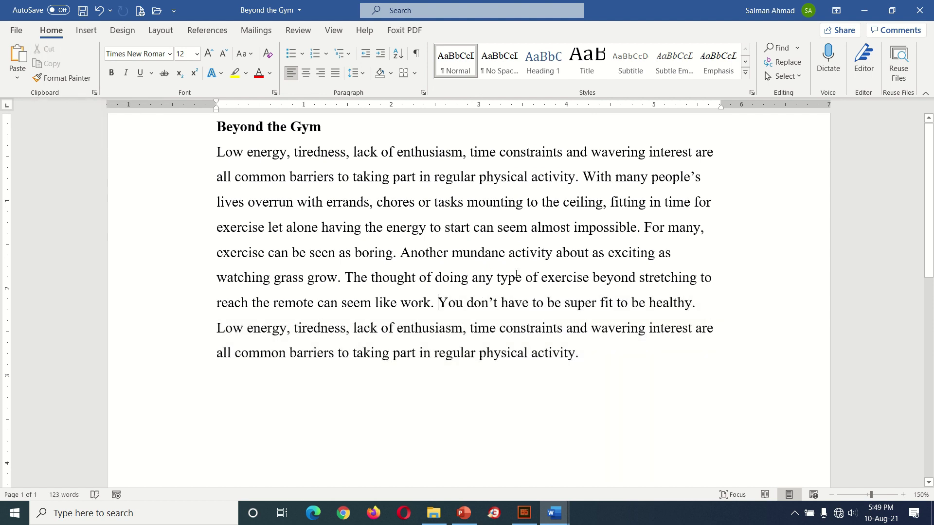
click(580, 361)
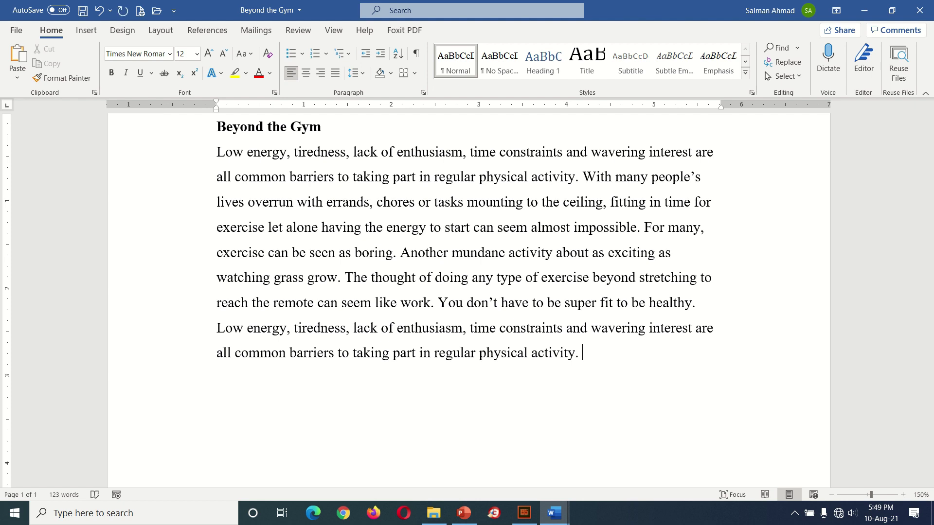
Paste the 'However' sentence after the copied sentence using Keep Source Formatting.
right_click(593, 356)
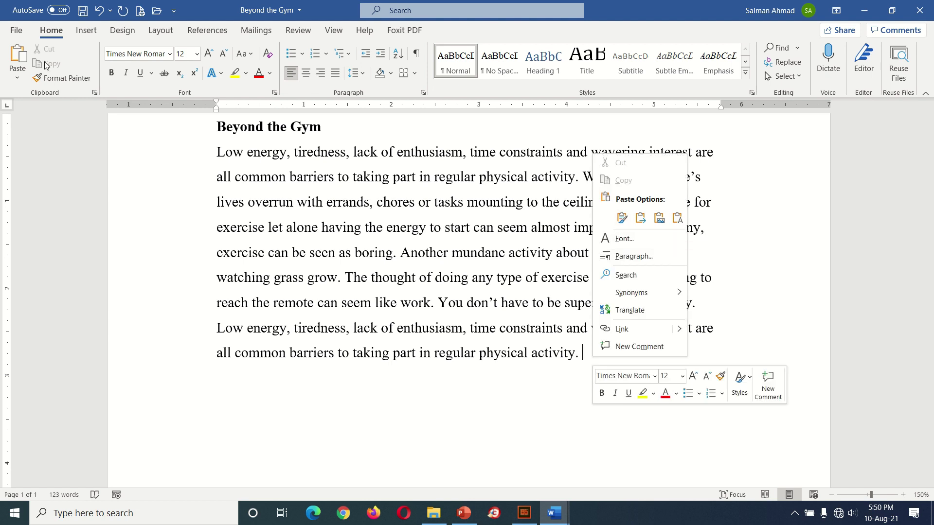
click(18, 59)
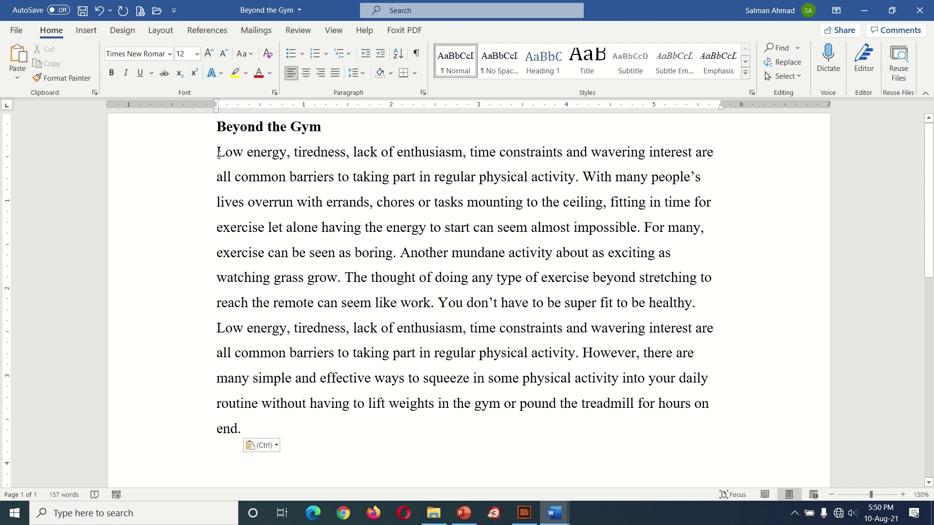
drag(218, 153, 581, 178)
right_click(552, 167)
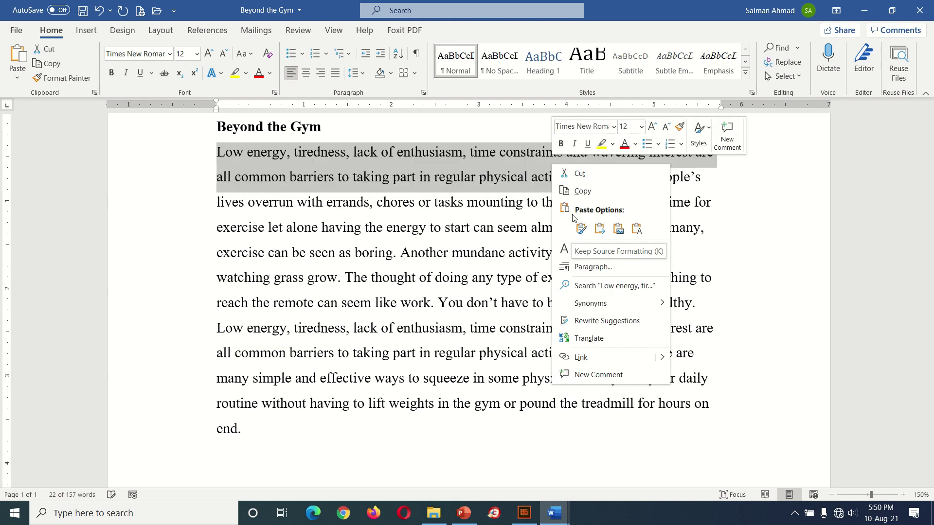
key(k)
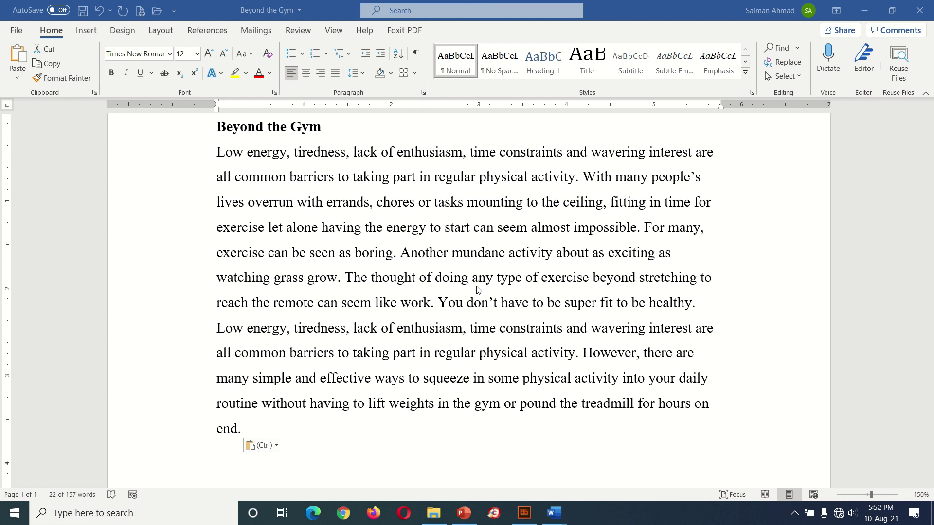
Break the final paragraph before 'However' so that sentence starts a new paragraph.
click(416, 55)
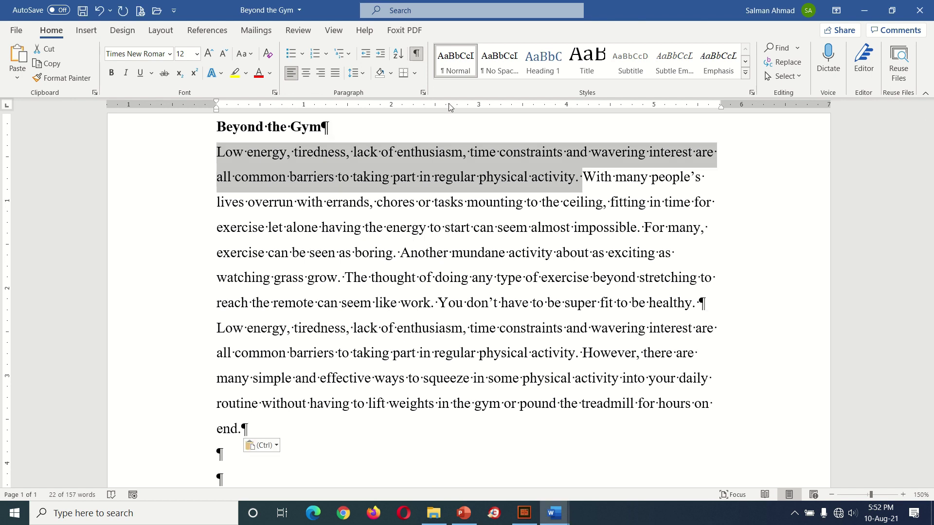
click(416, 54)
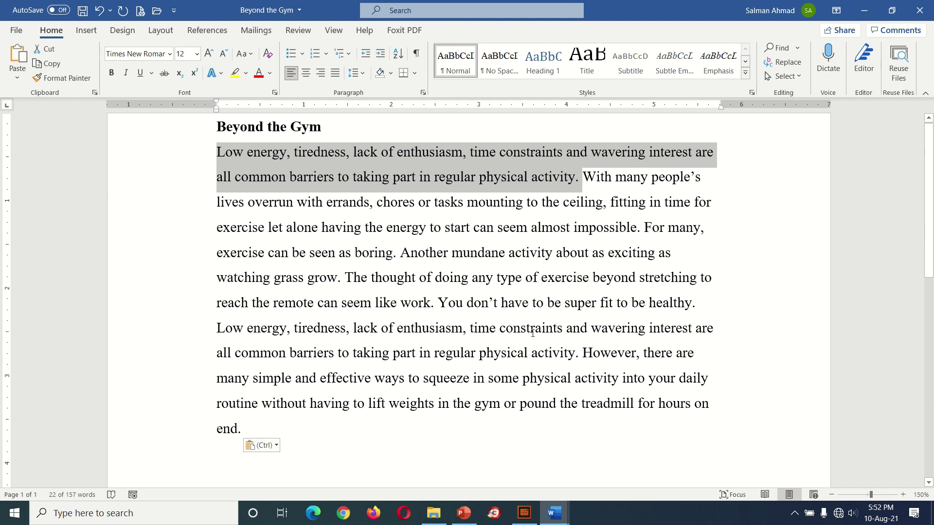
click(584, 354)
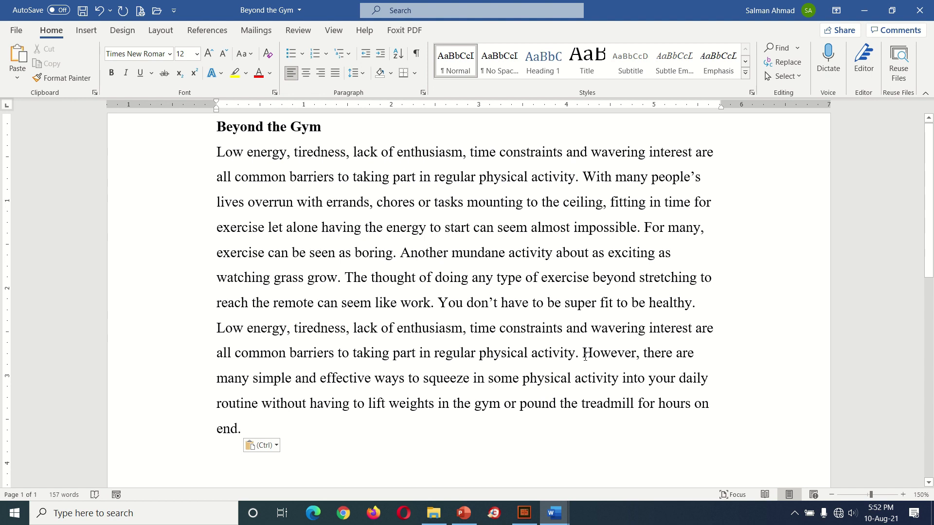
key(Return)
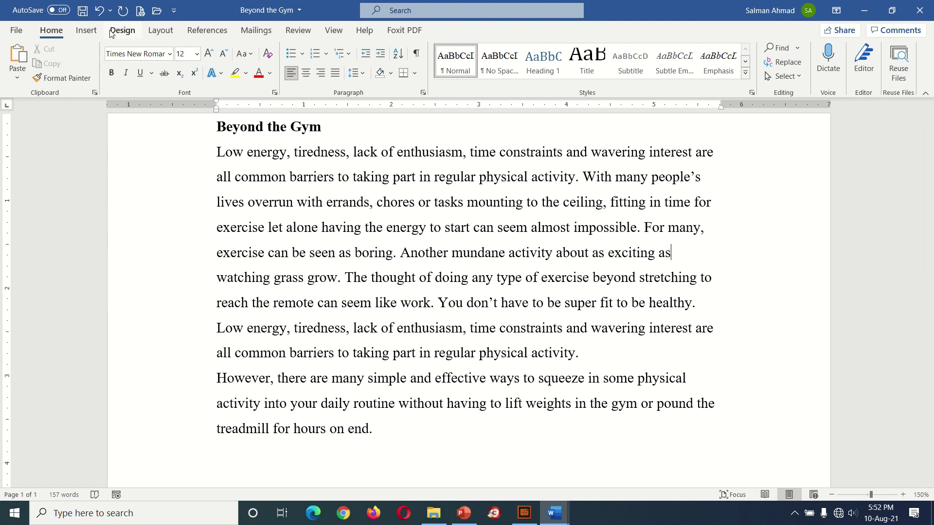
click(86, 30)
Insert a page break so 'watching grass grow' begins page two.
click(34, 76)
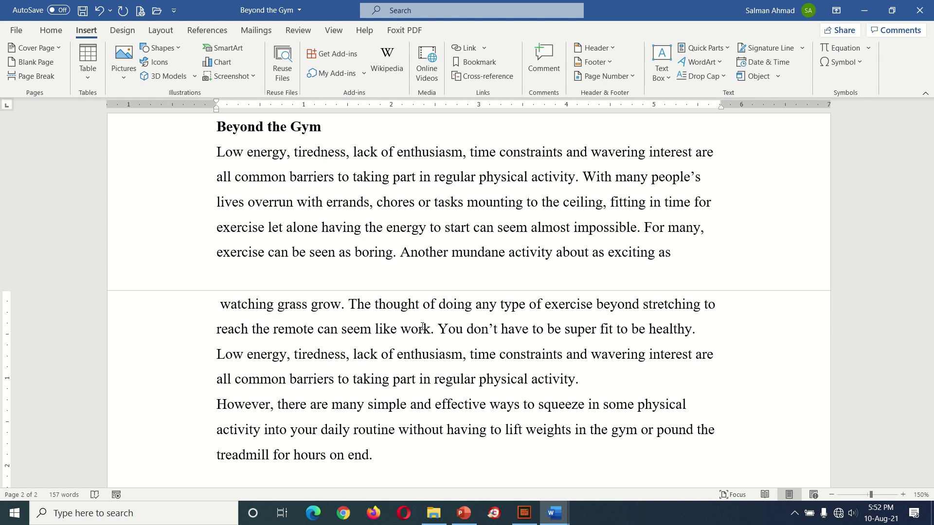
click(51, 31)
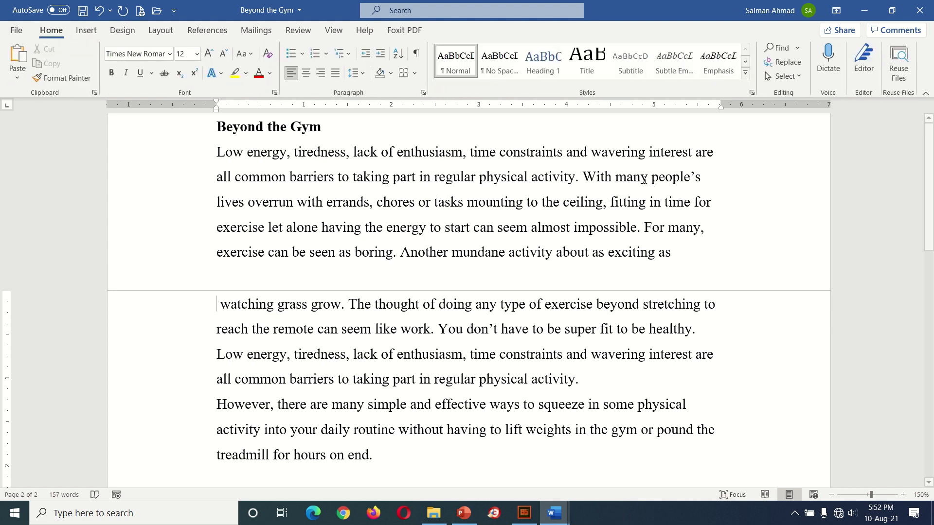